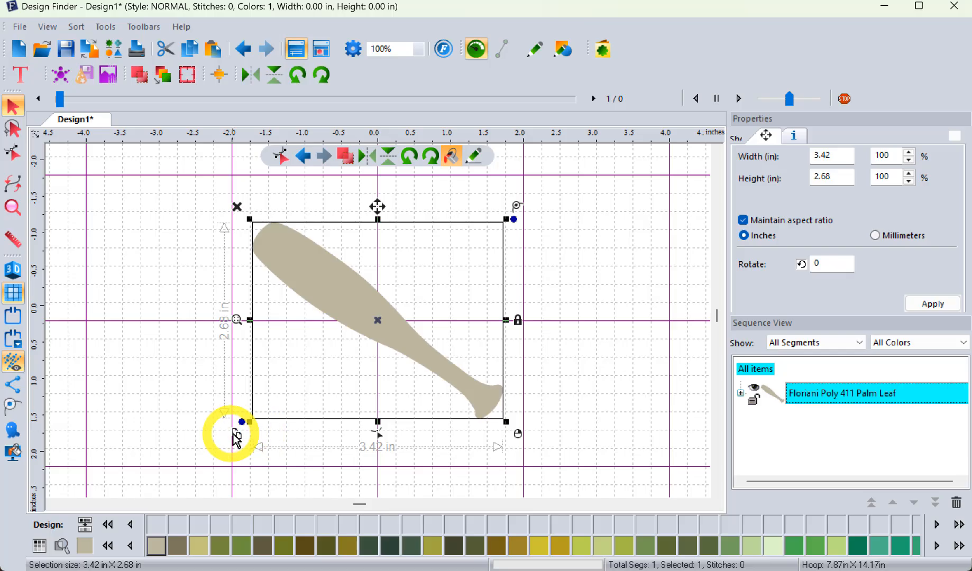
- Duplicate the bat artwork twice, spacing the copies diagonally up and to the right of the original
left_click(237, 434)
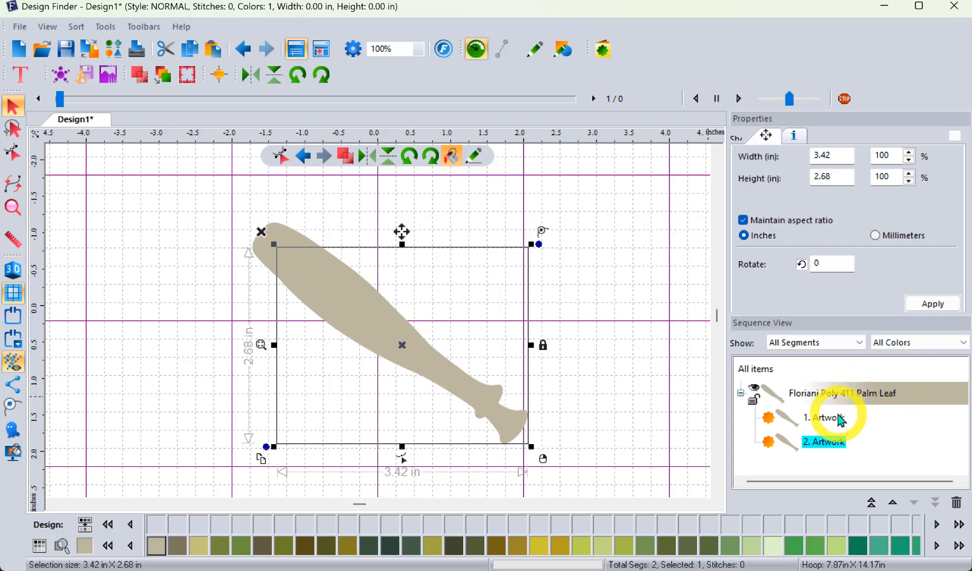
left_click_drag(401, 314, 581, 225)
left_click(356, 406)
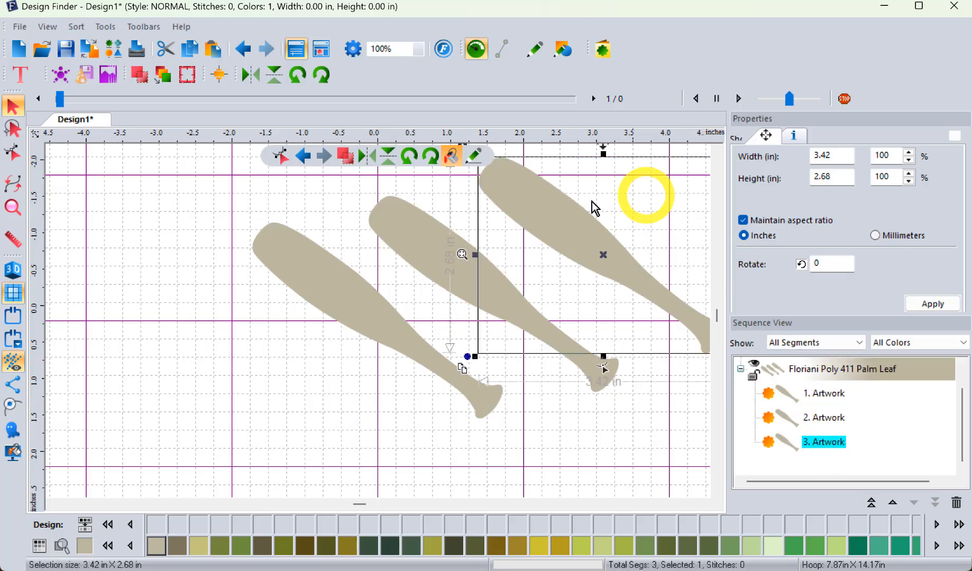
- Recolor both bat copies together with Floriani Poly 272 Apple Green and deselect them
left_click(716, 152)
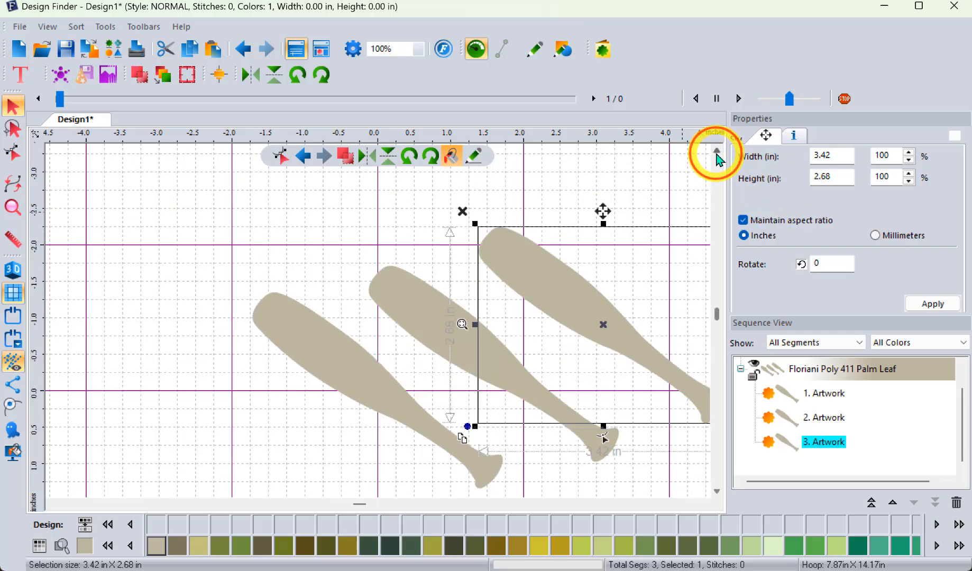
left_click(703, 503)
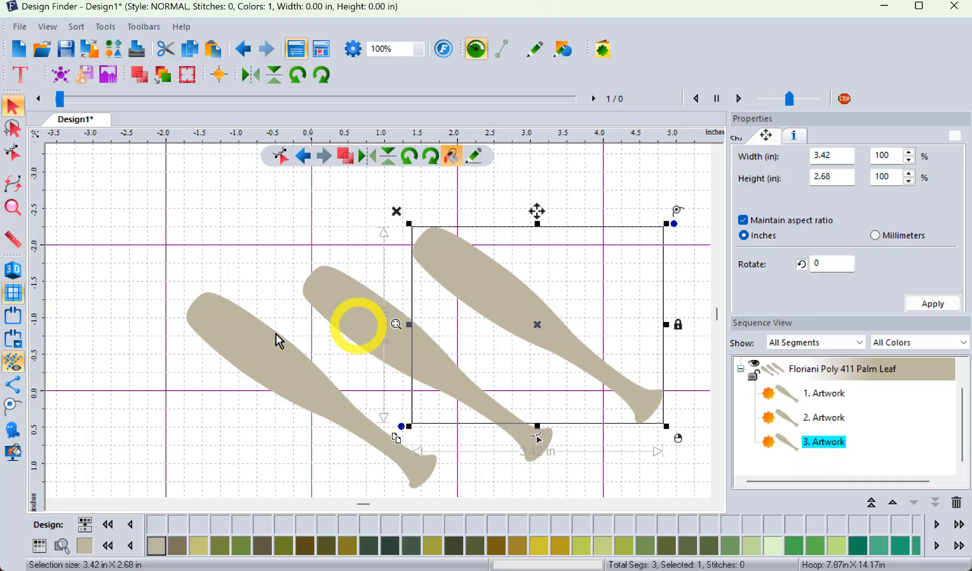
left_click_drag(259, 191, 704, 470)
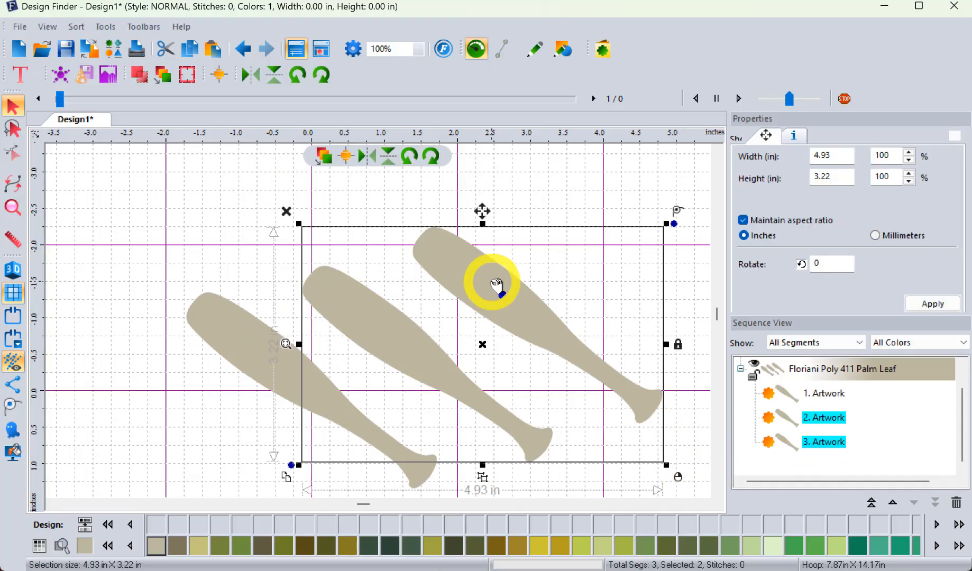
left_click(602, 545)
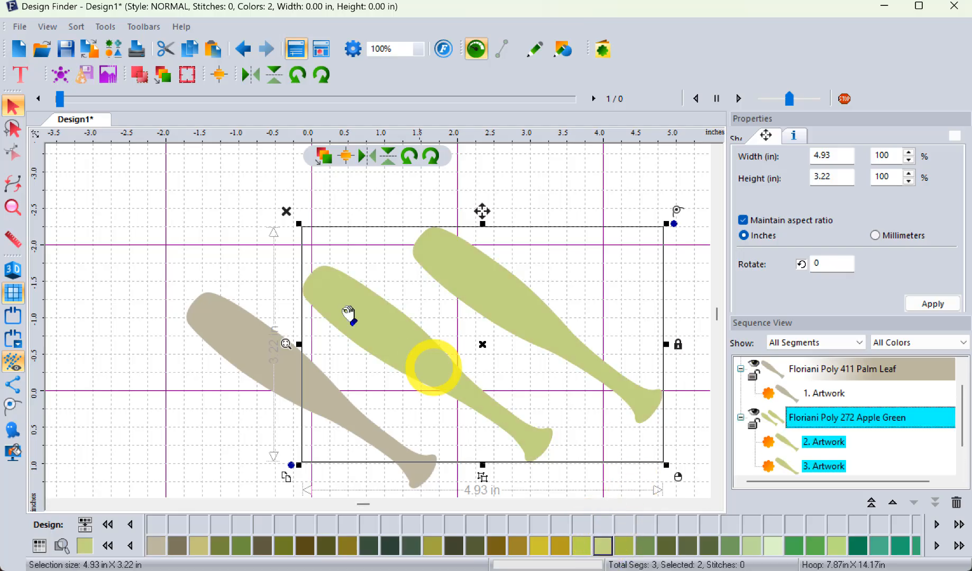
left_click(245, 256)
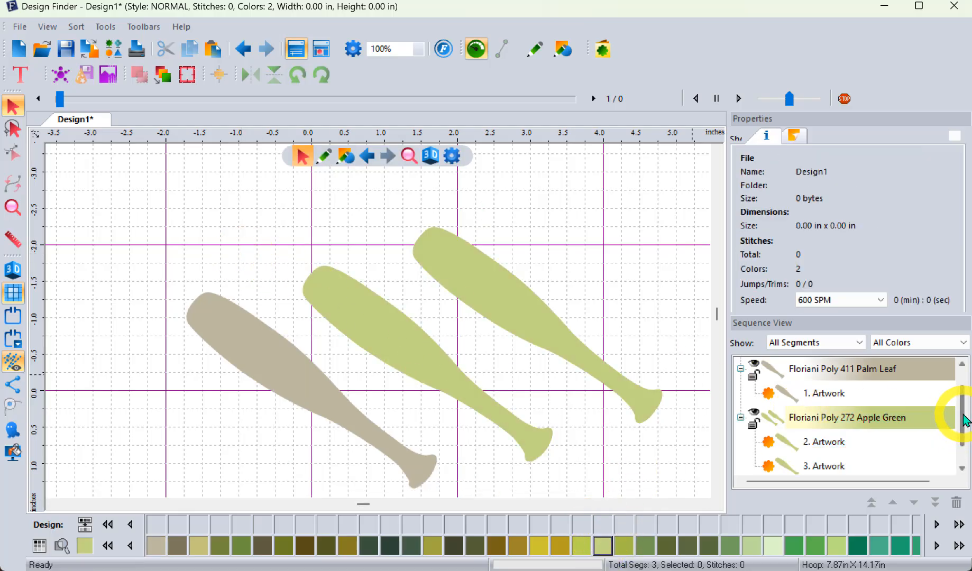
- Examine the color blocks and artwork entries in the sequence, plus the design's notes and file information
left_click_drag(963, 421, 955, 391)
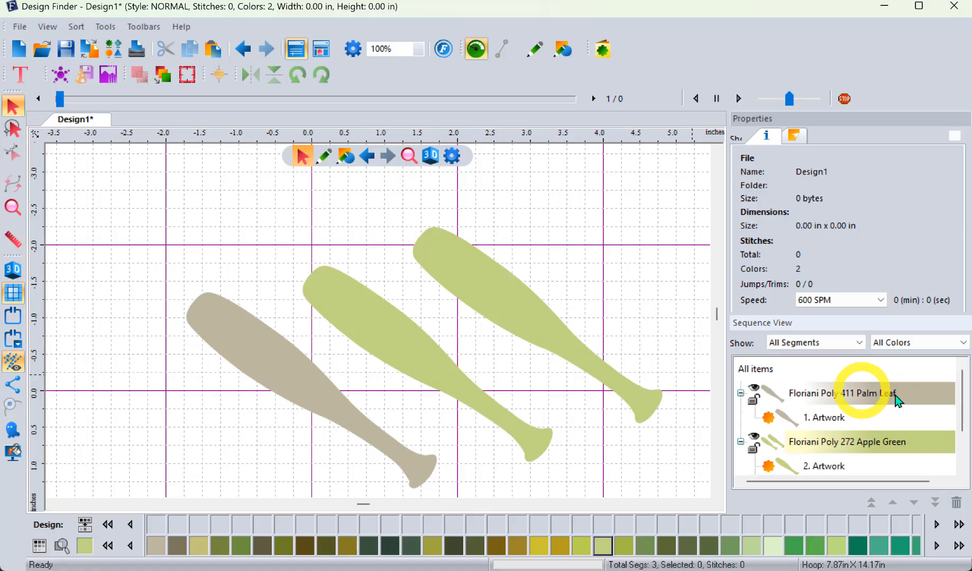
left_click_drag(960, 391, 953, 437)
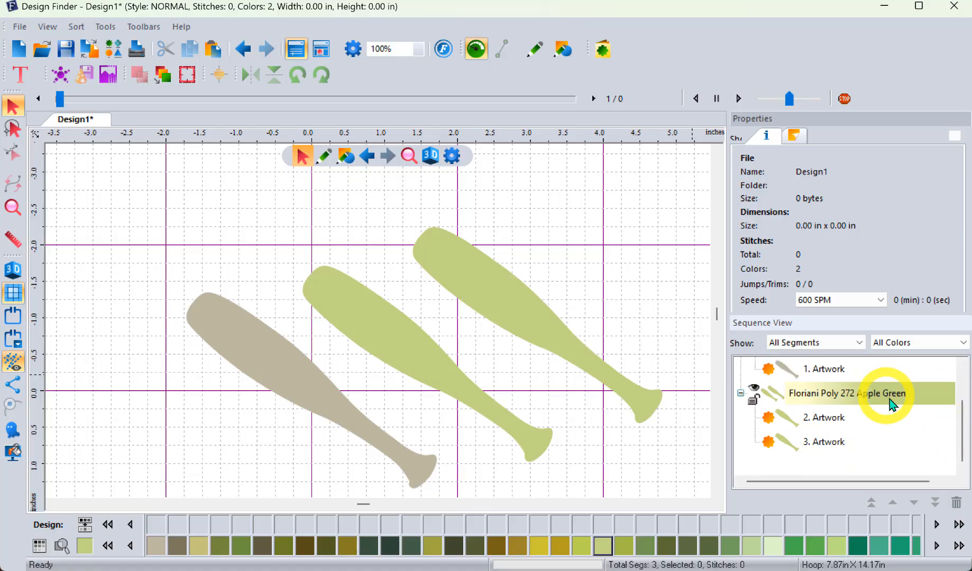
left_click(110, 305)
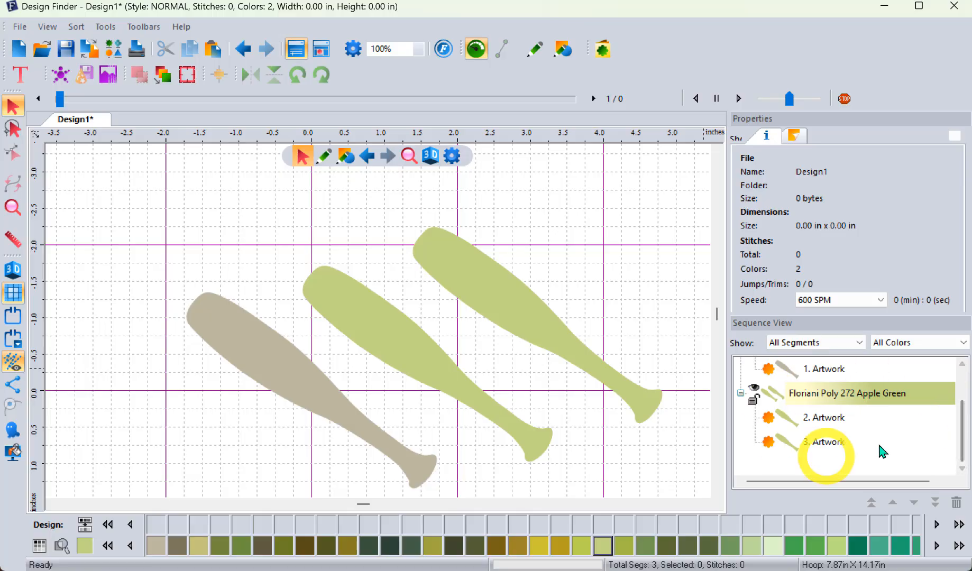
left_click_drag(962, 433, 960, 396)
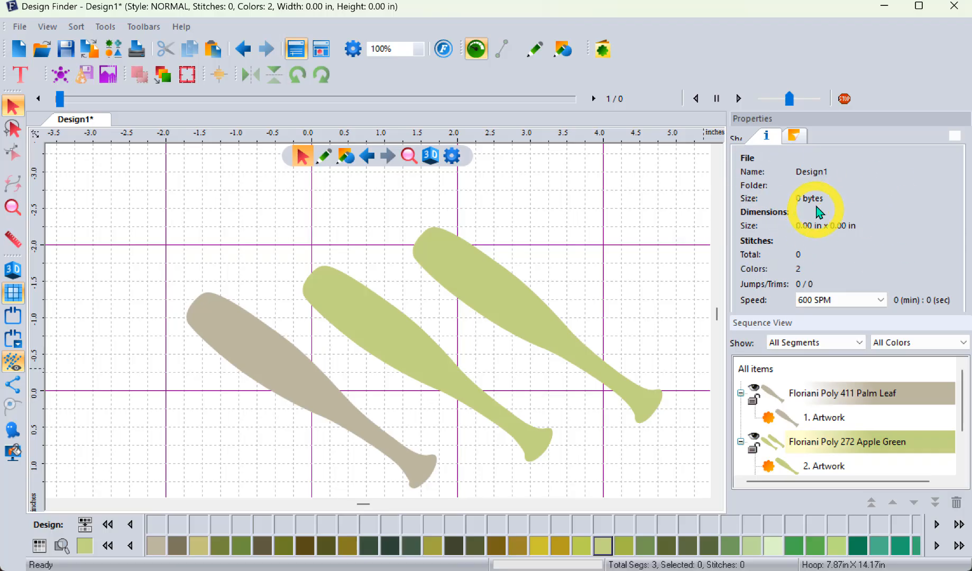
left_click(768, 138)
left_click(793, 135)
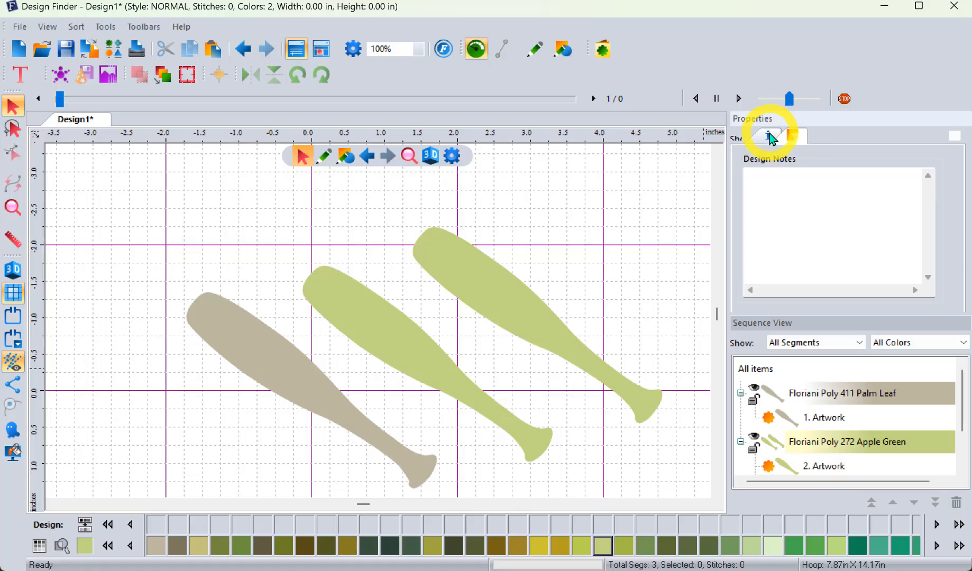
left_click(768, 135)
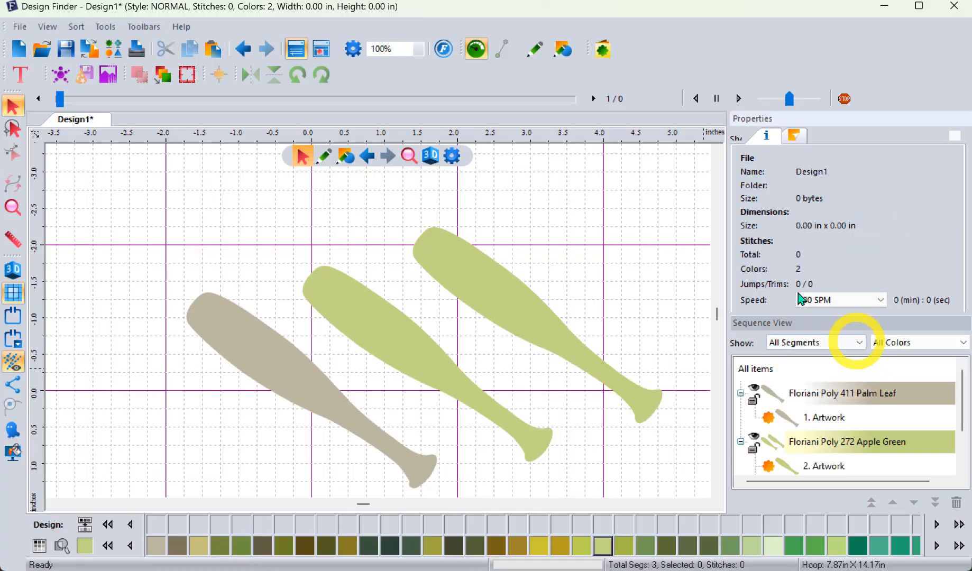
- Hide the design properties so that the sequence list takes up the full height
left_click(297, 52)
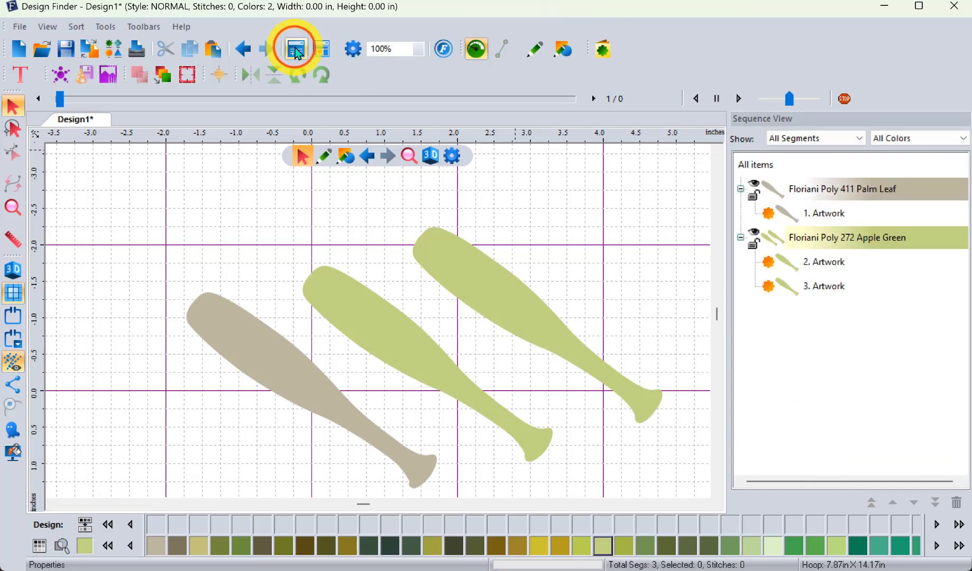
left_click(298, 53)
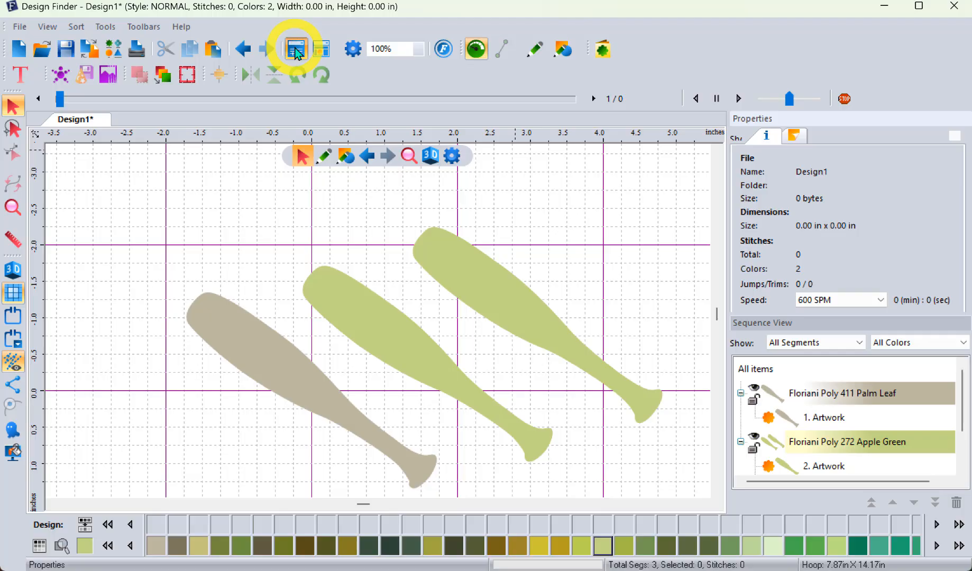
left_click(297, 53)
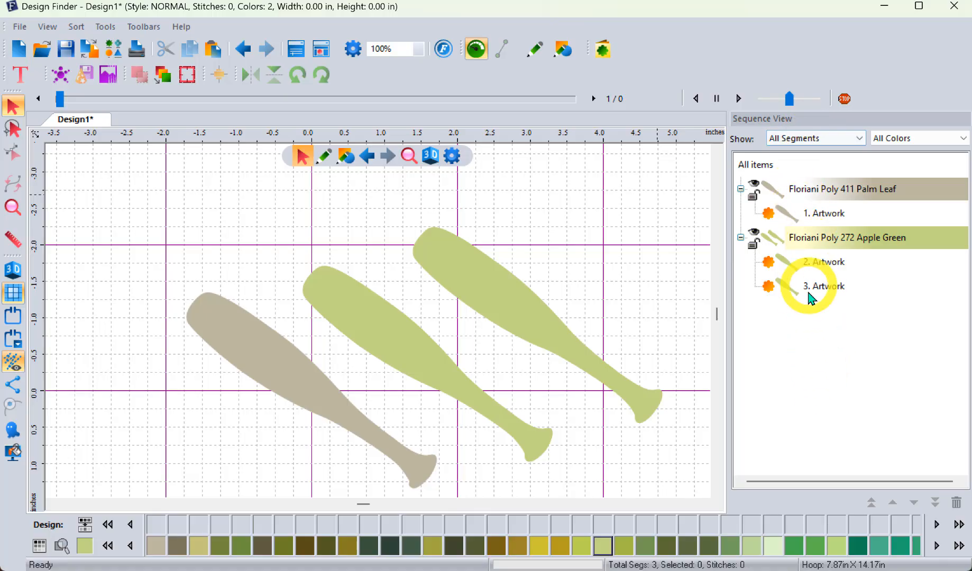
- Recolor only the upper-right bat with Floriani Poly 2014 Rosemary and deselect it
left_click(510, 301)
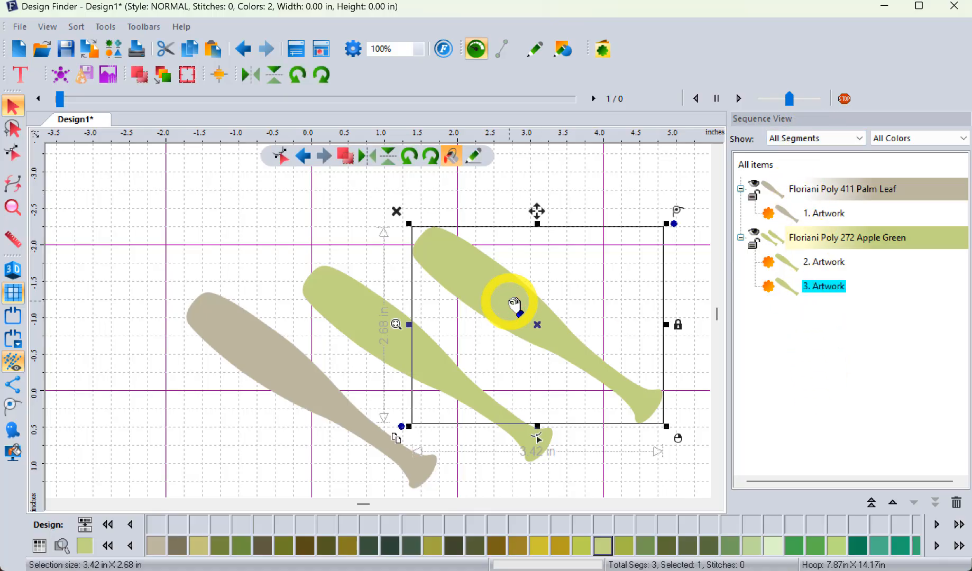
left_click(475, 545)
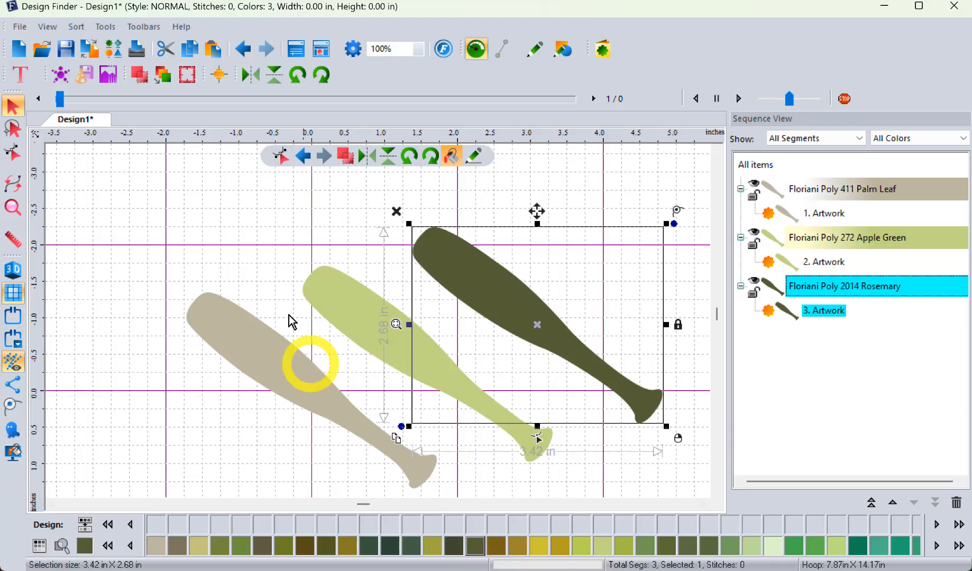
left_click(264, 239)
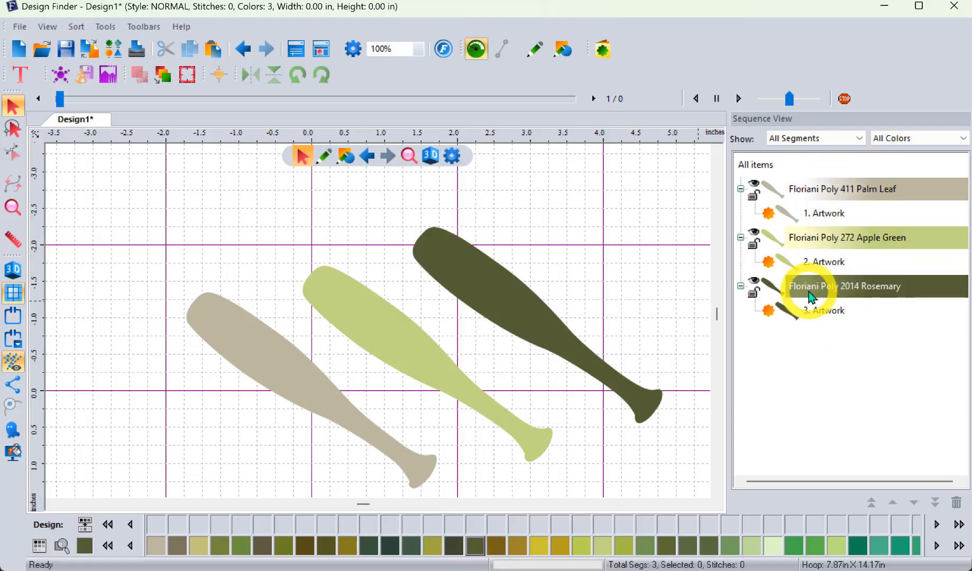
- Move the Apple Green color block to the start and end of the sequence, finishing with it in last place
left_click(815, 243)
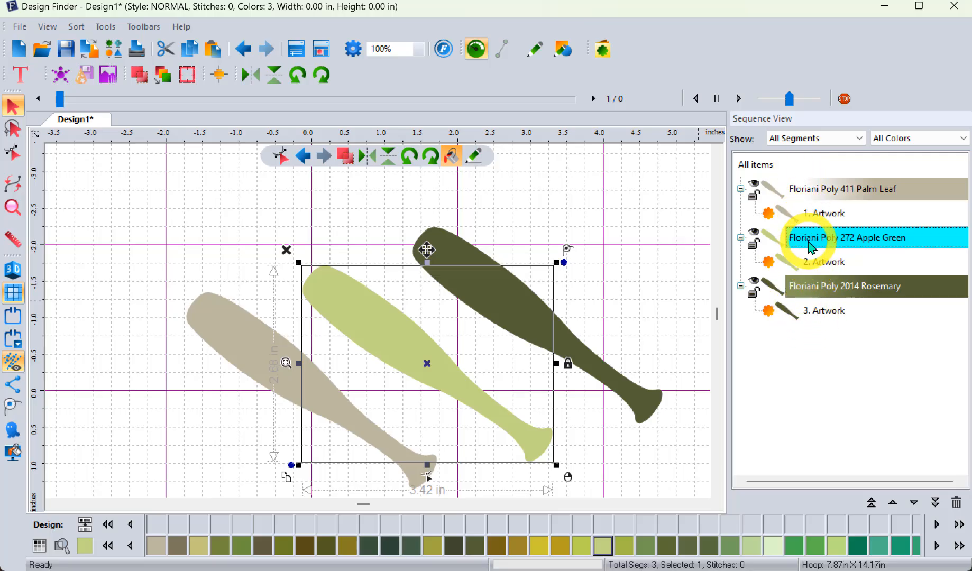
left_click(871, 502)
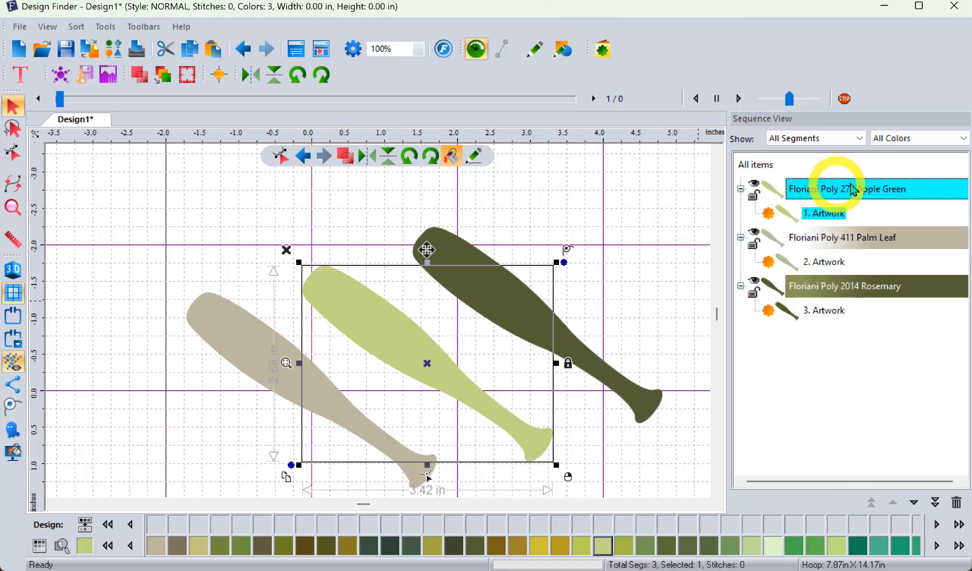
left_click(933, 502)
left_click(893, 502)
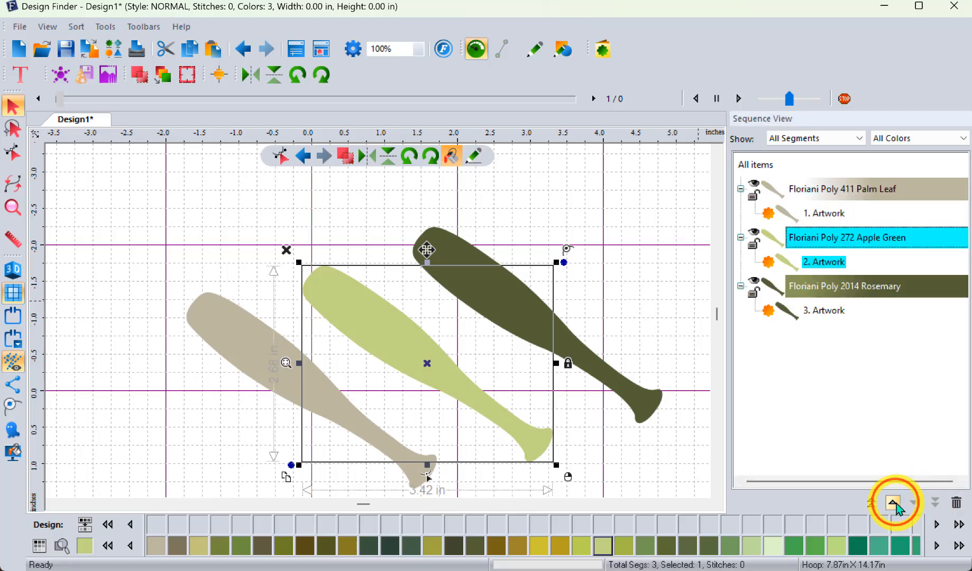
left_click(894, 502)
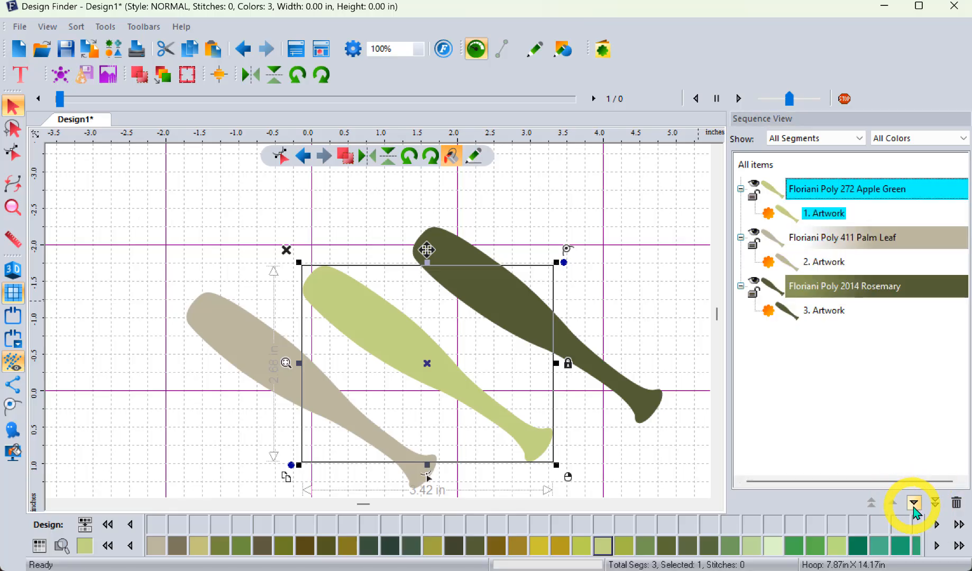
left_click(913, 502)
left_click(913, 502)
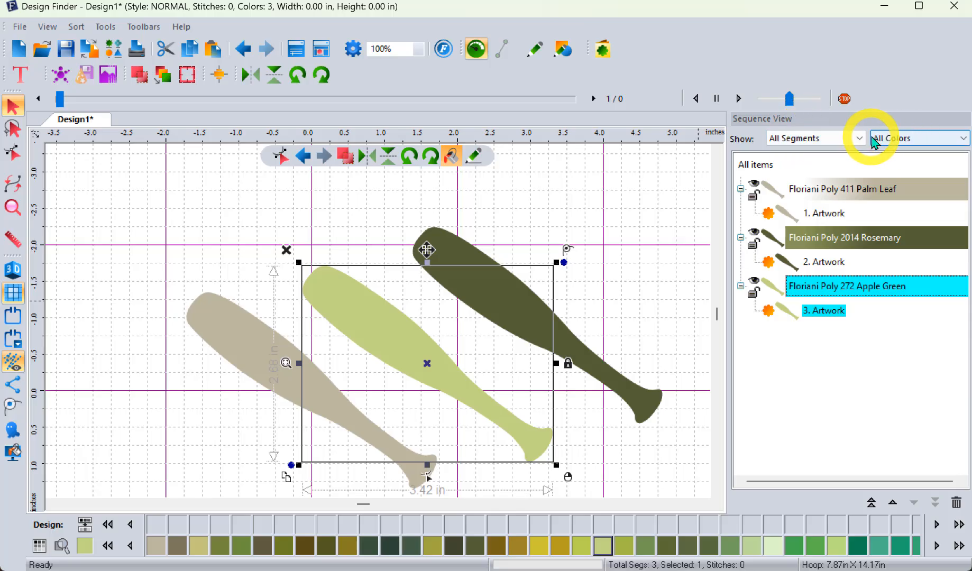
- Filter the sequence list to 411 Palm Leaf, restore it to All Colors, and clear the selection
left_click(911, 139)
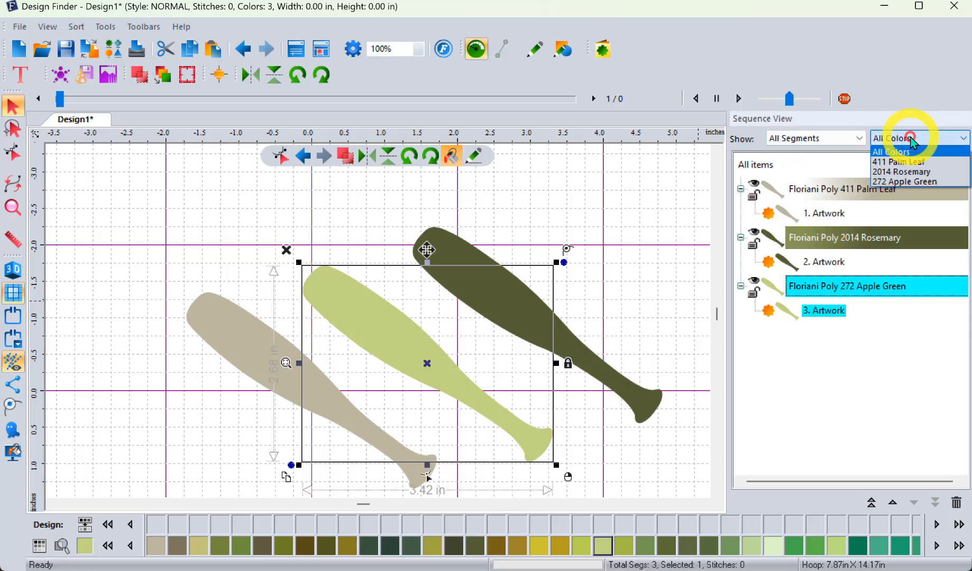
left_click(912, 161)
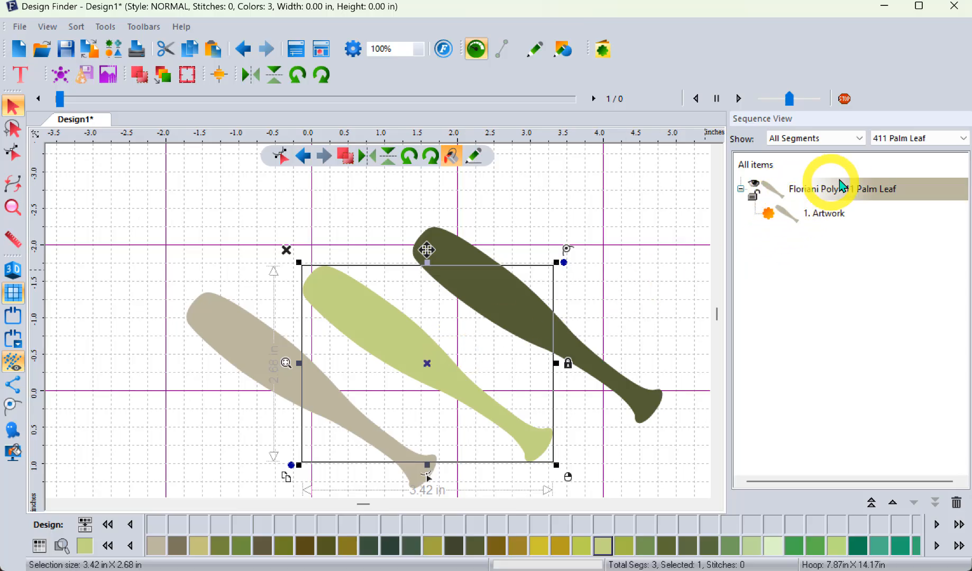
left_click(925, 135)
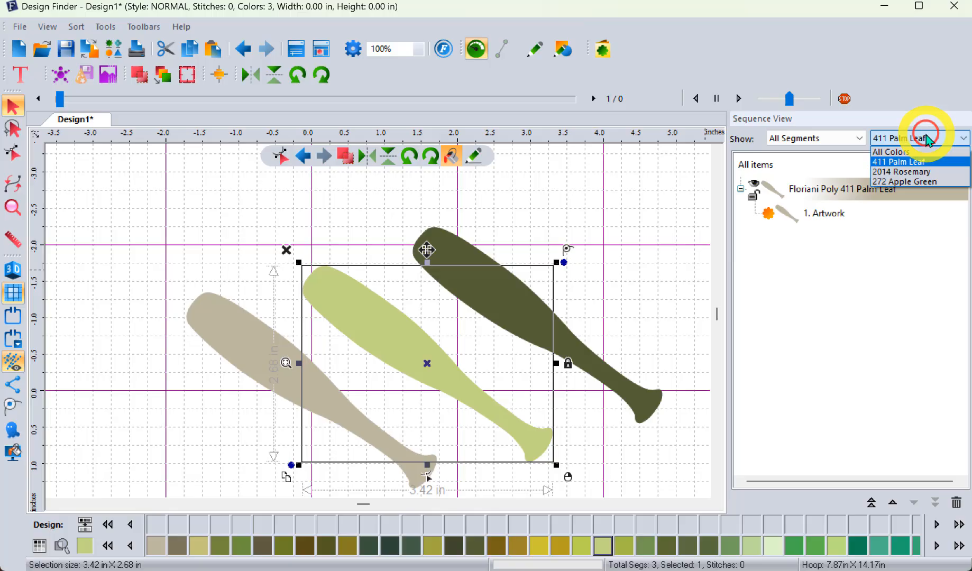
left_click(900, 154)
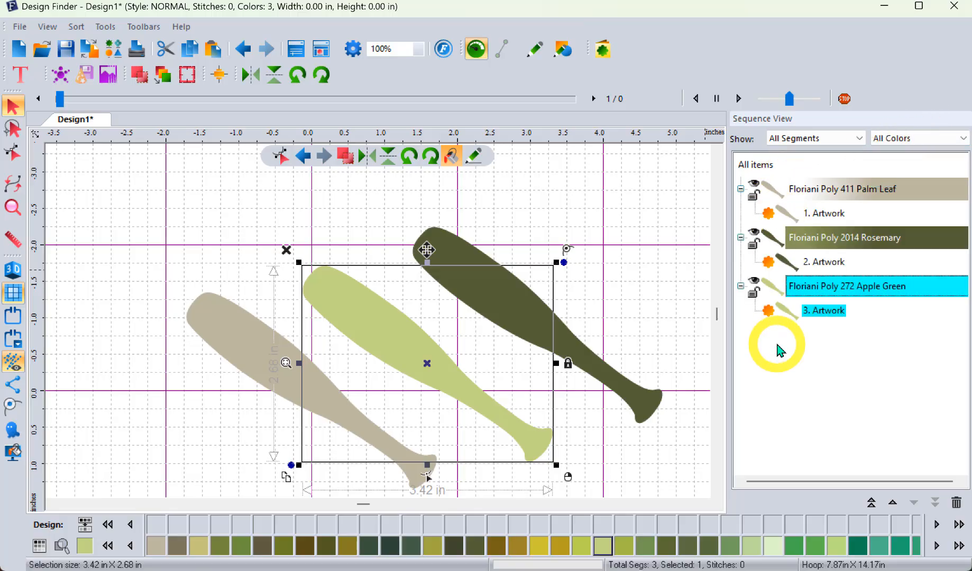
left_click(213, 227)
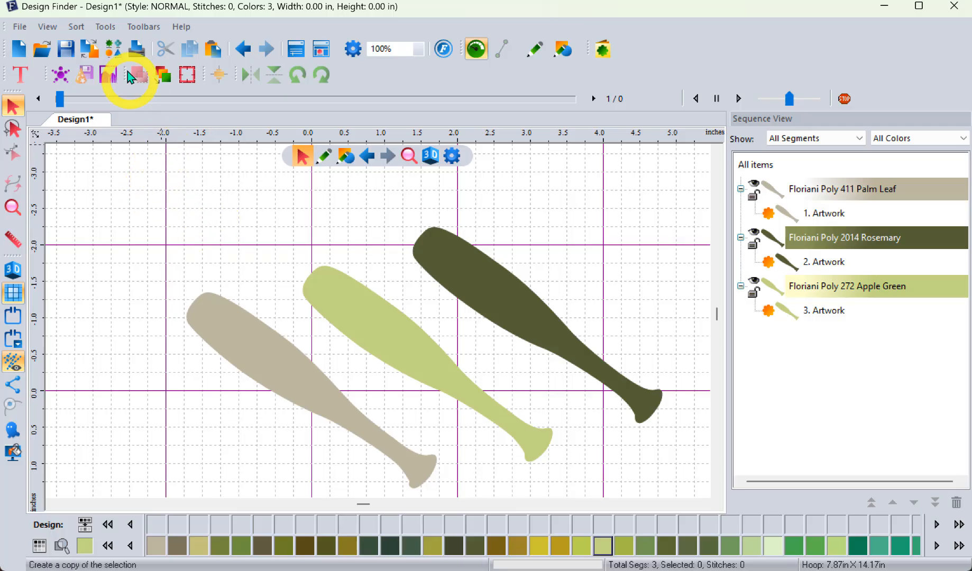
- Open the Bunny.waf design from the design browser and close the browser
left_click(114, 47)
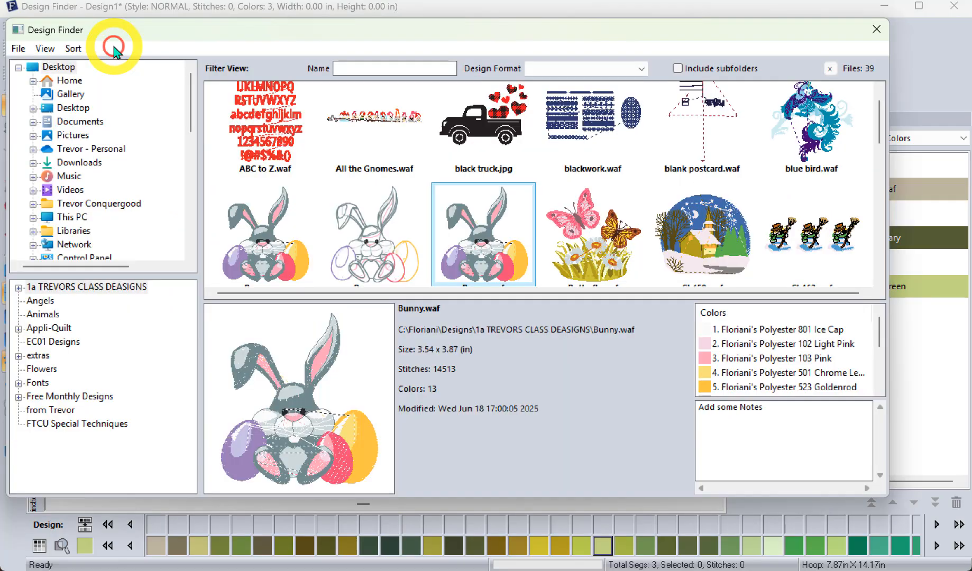
double_click(481, 227)
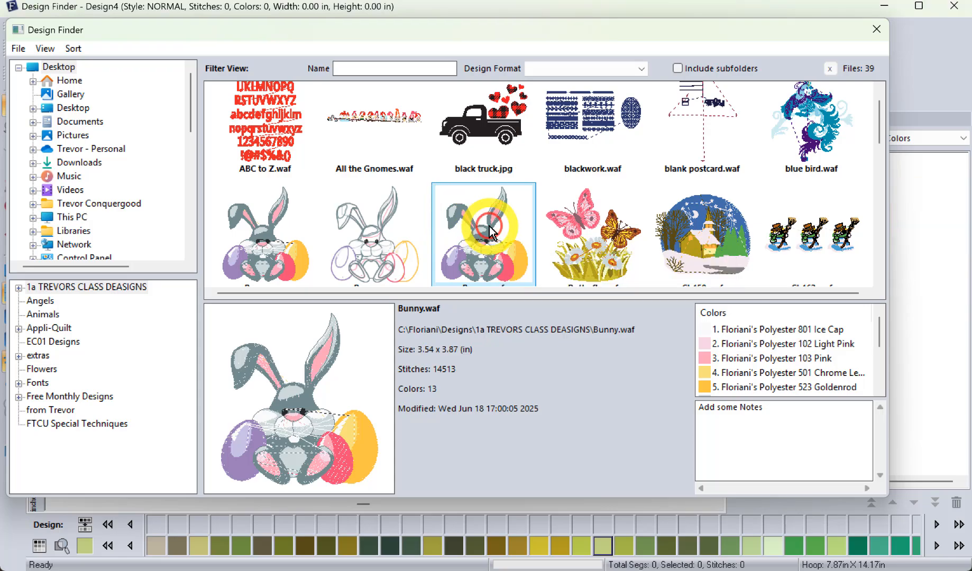
left_click(876, 28)
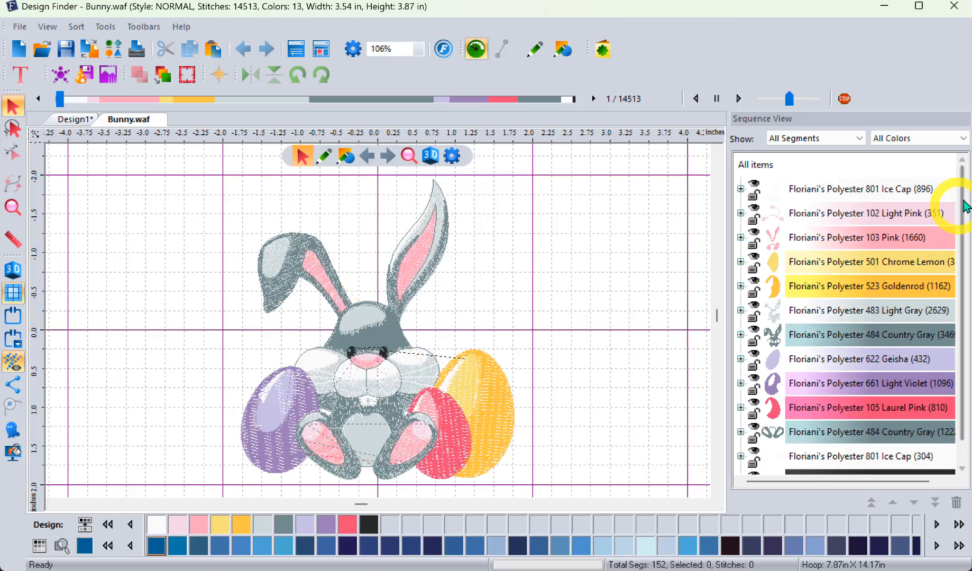
- Highlight the bunny's 103 Pink and 102 Light Pink color blocks one after the other to see their stitches
left_click_drag(963, 206, 955, 188)
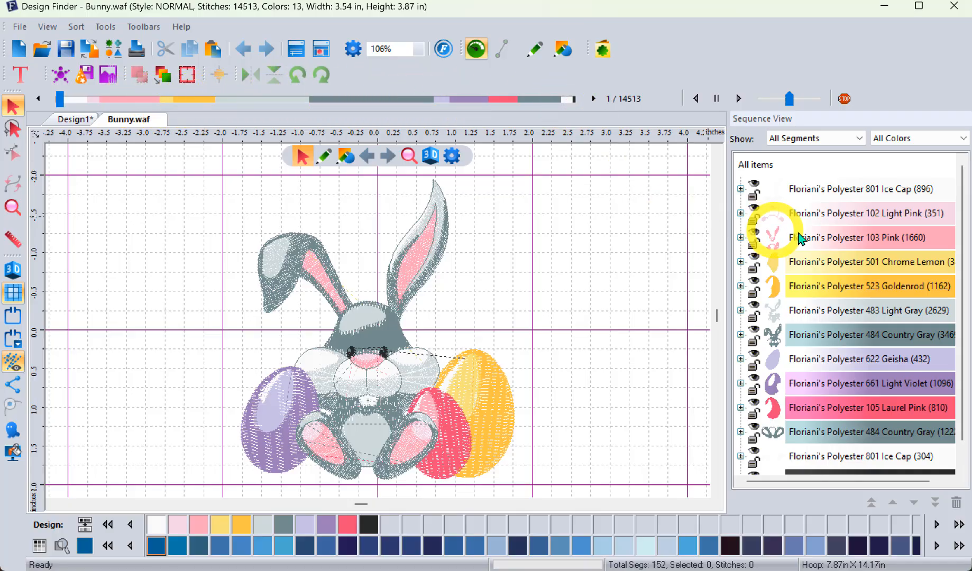
left_click(819, 244)
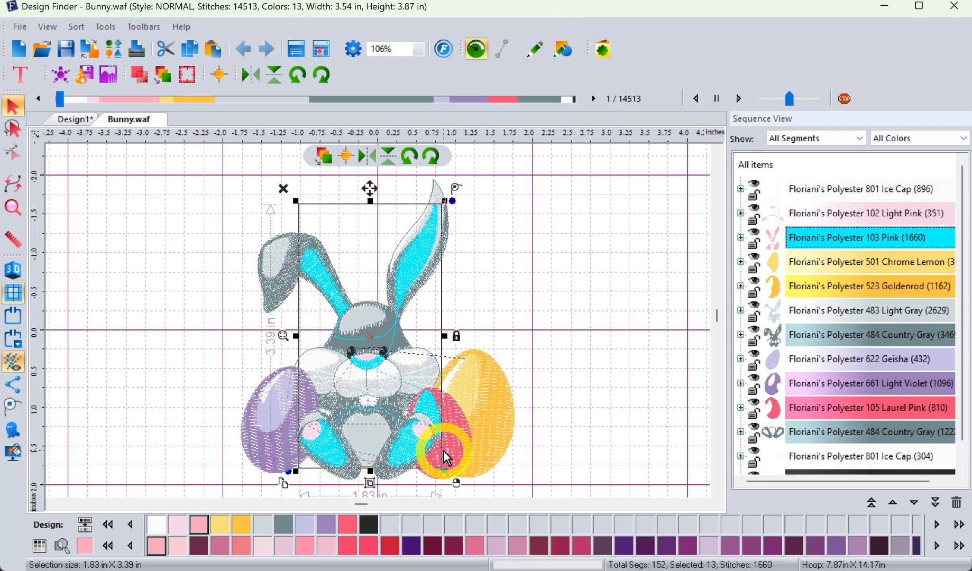
left_click(817, 217)
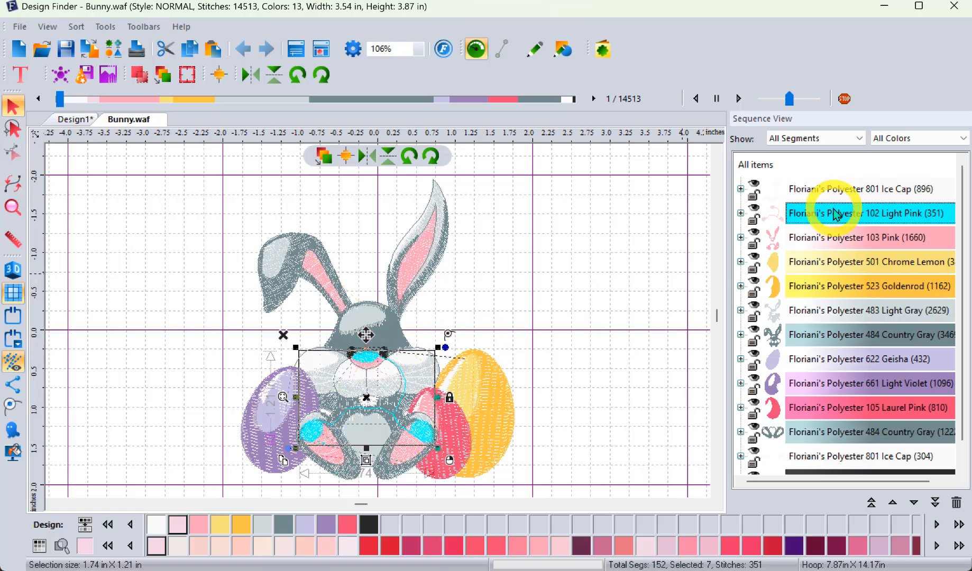
- Recolor the bunny's 103 Pink color block to Floriani Poly 104 Rosetta and clear the selection
left_click(829, 238)
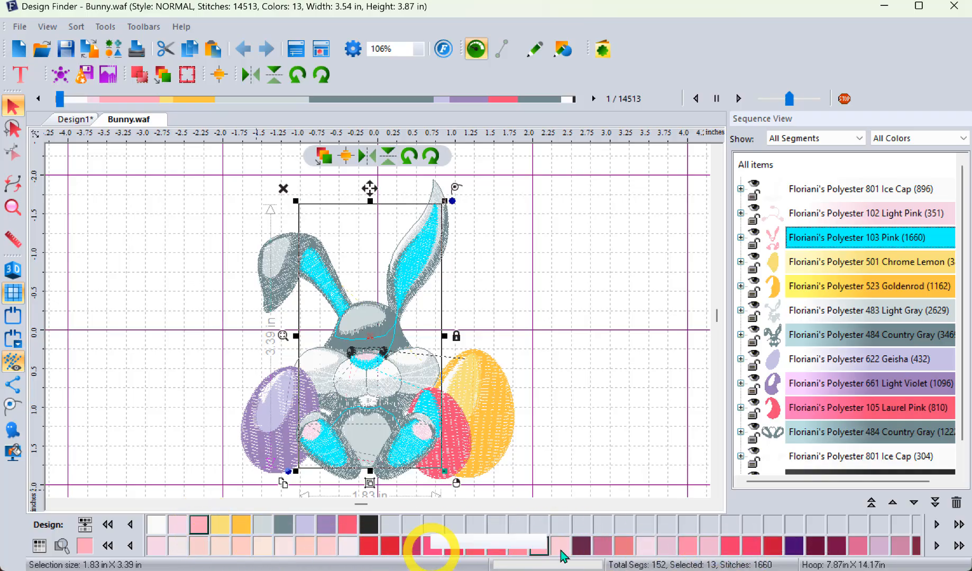
left_click(515, 545)
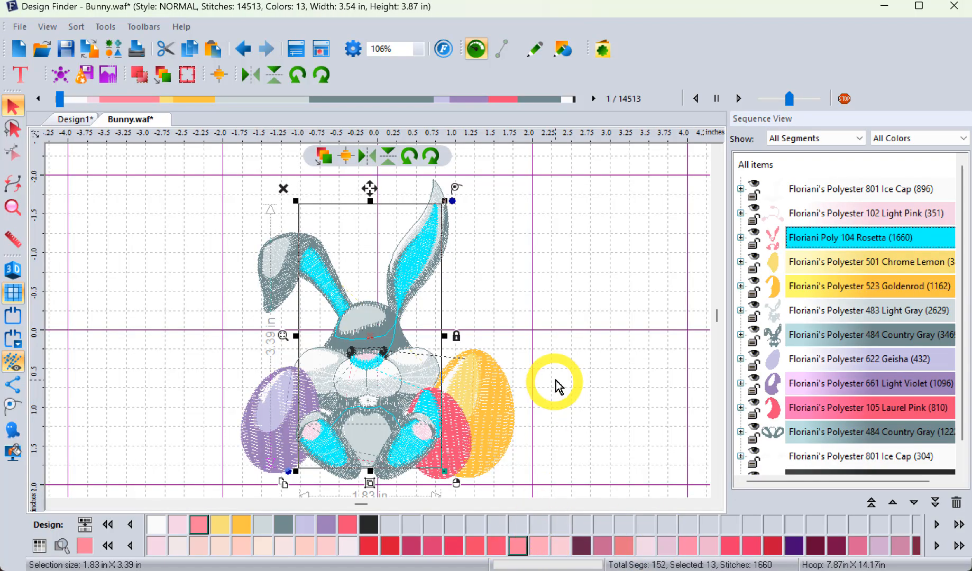
left_click(575, 287)
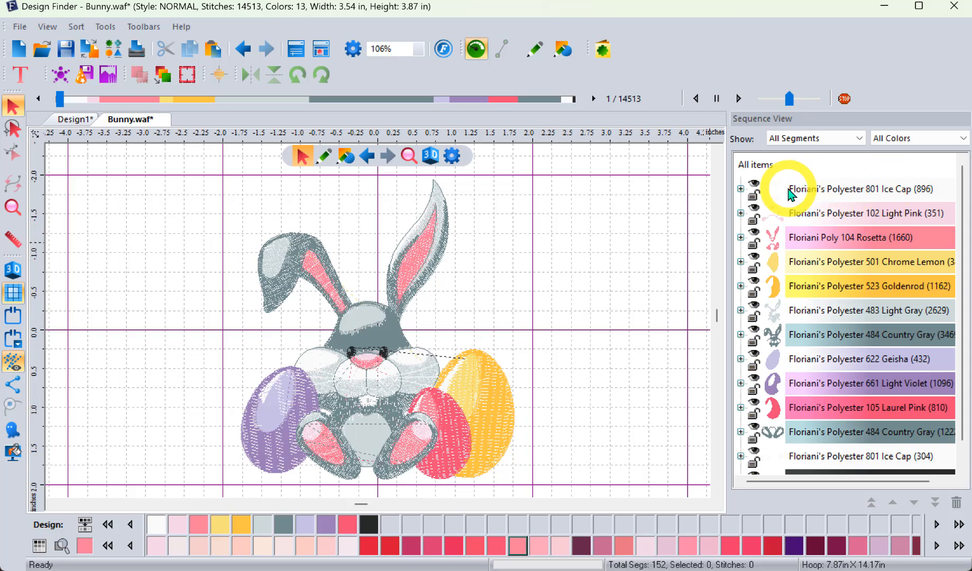
- Expand the first 801 Ice Cap block and the 102 Light Pink block, followed by all remaining color blocks in the sequence
left_click(740, 189)
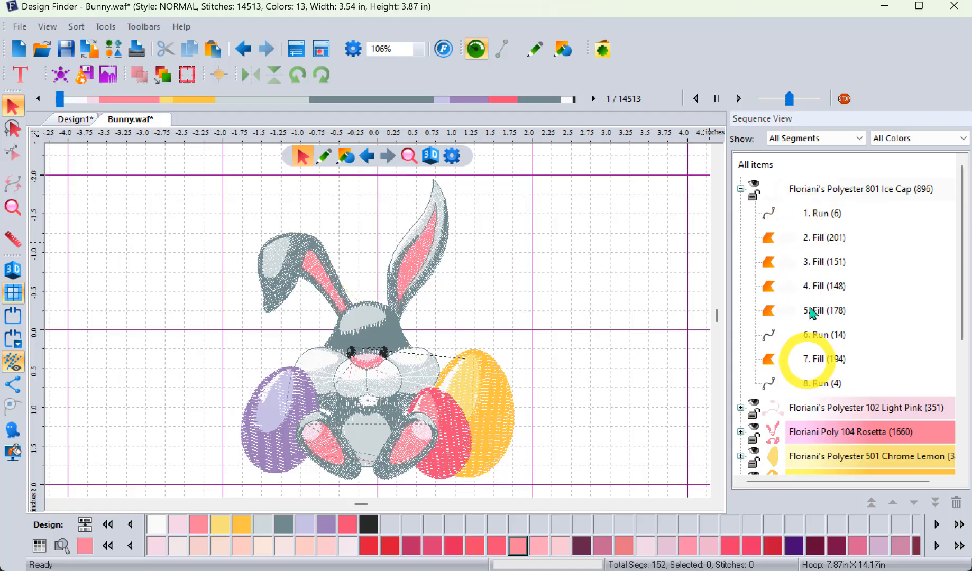
left_click(740, 407)
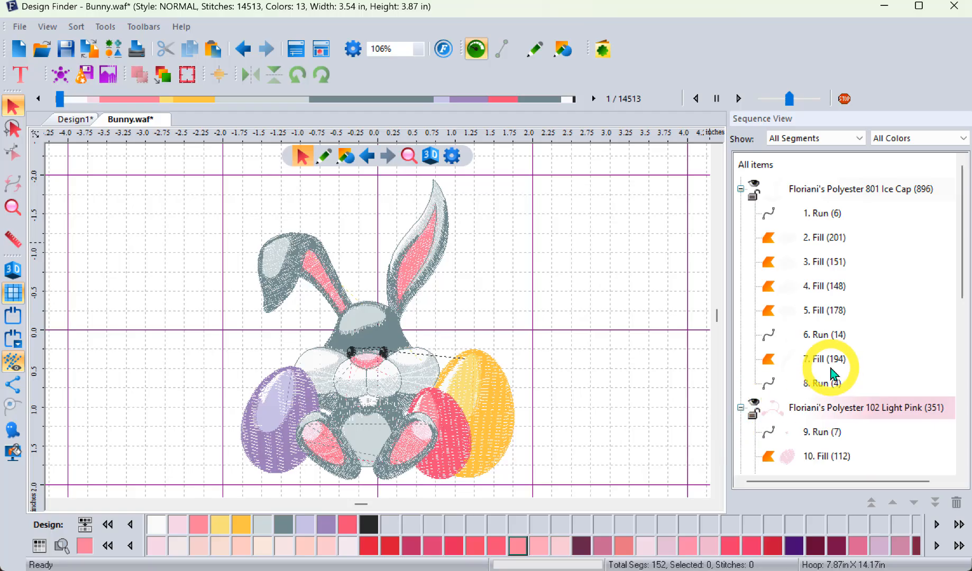
scroll(832, 375, "down", 2)
scroll(833, 374, "down", 1)
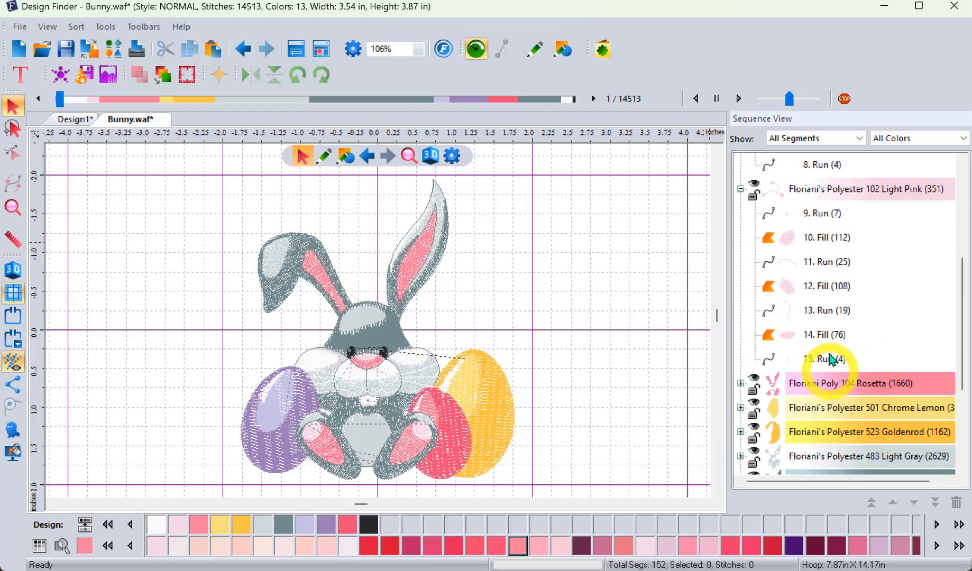
right_click(811, 196)
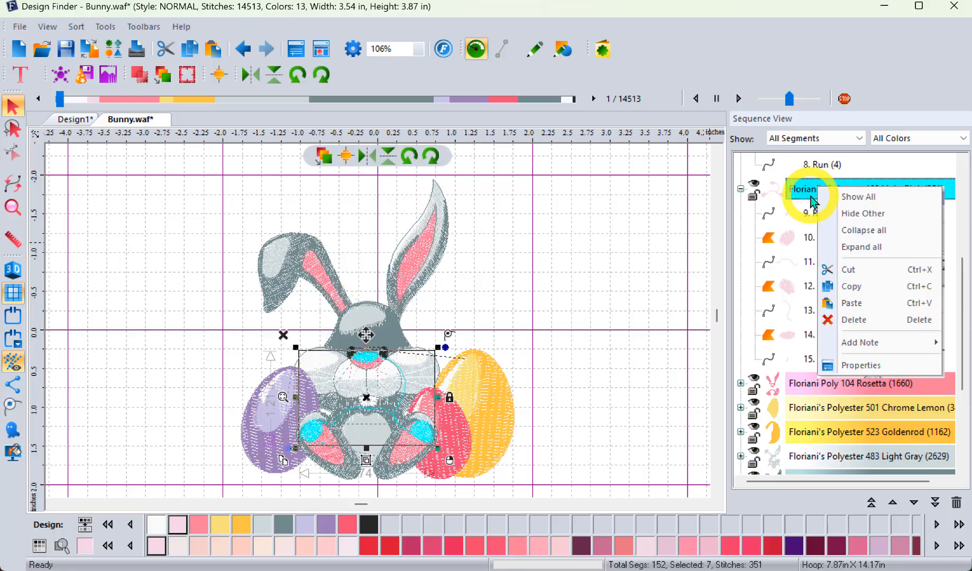
left_click(860, 249)
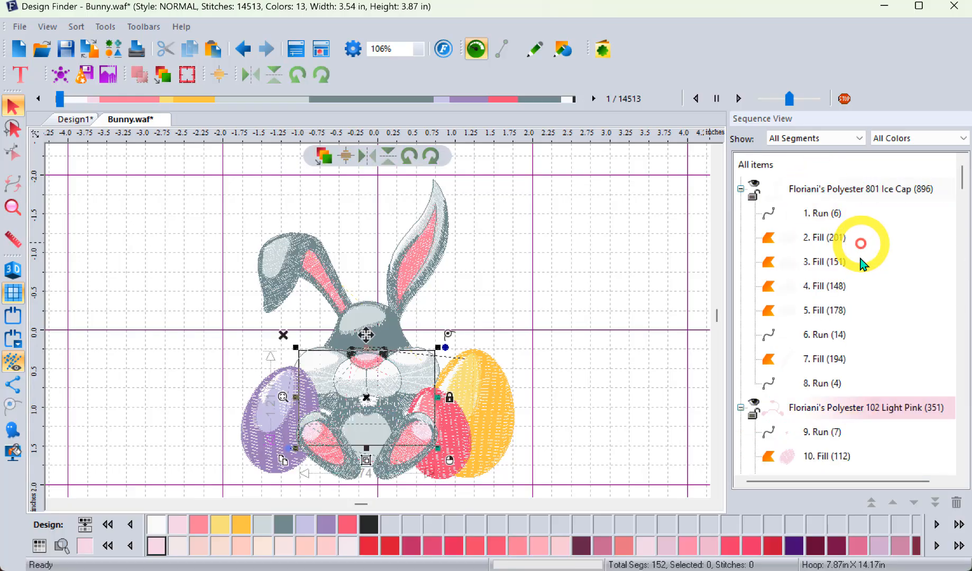
- Examine the run, fill and satin path segments listed under each color block throughout the expanded sequence
scroll(856, 264, "down", 9)
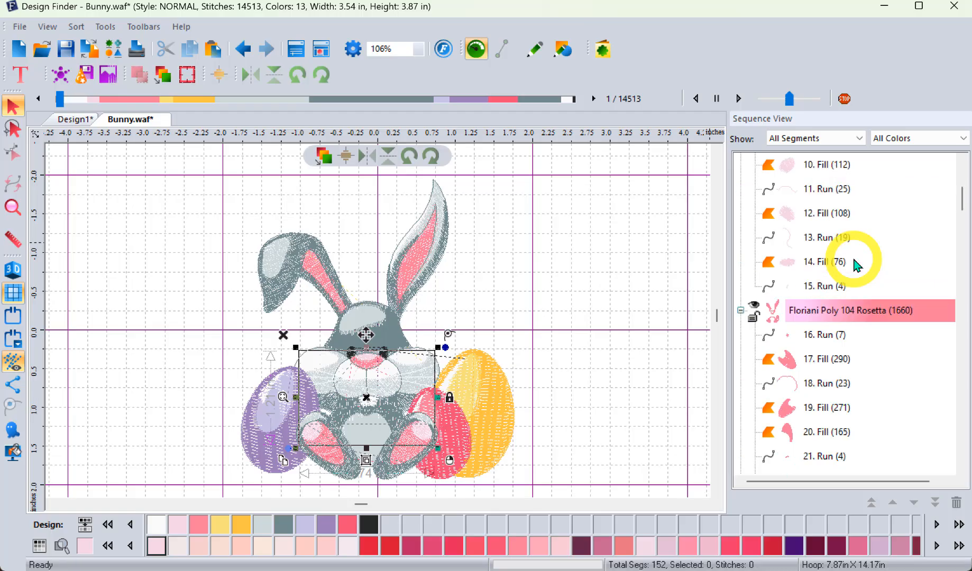
scroll(857, 264, "down", 12)
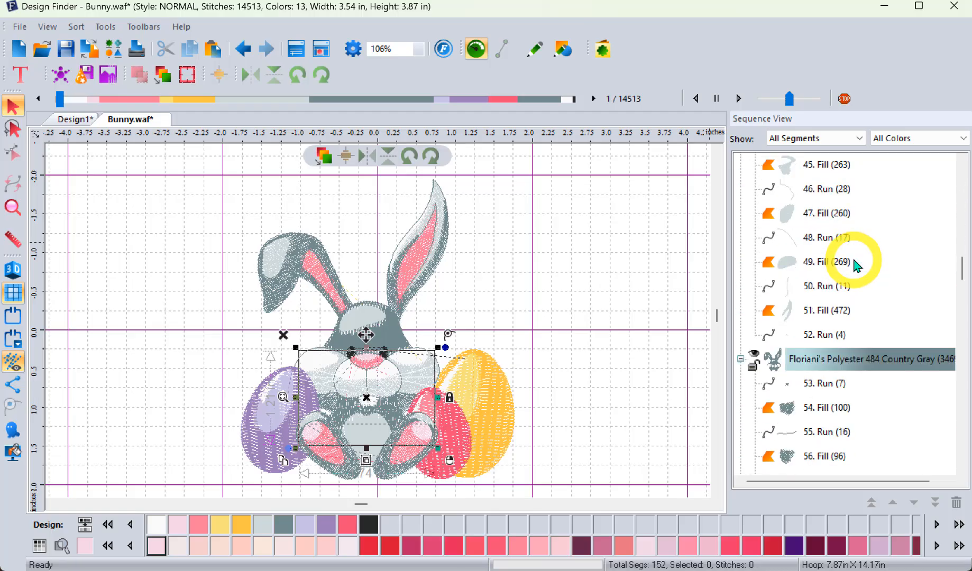
scroll(856, 265, "down", 15)
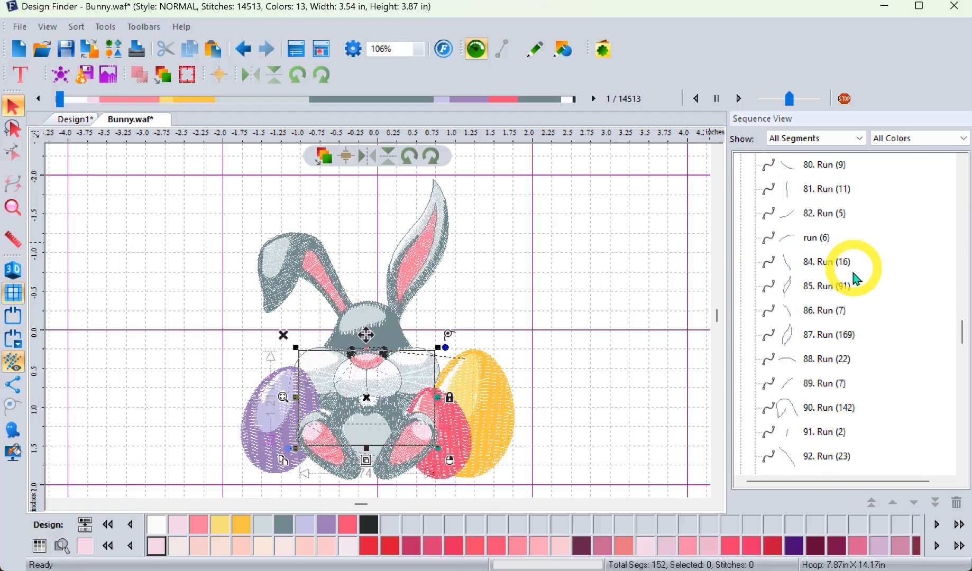
scroll(855, 284, "down", 12)
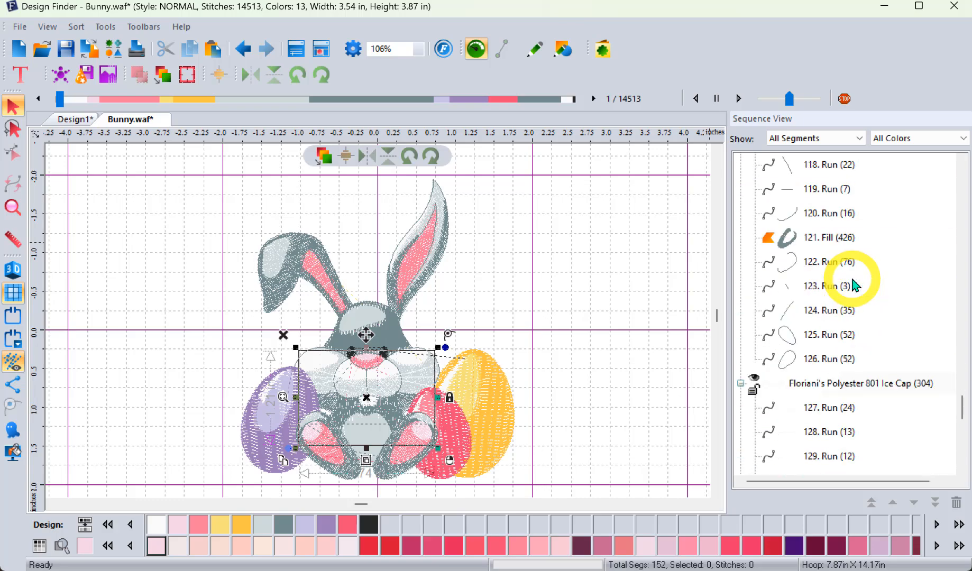
scroll(855, 285, "down", 1)
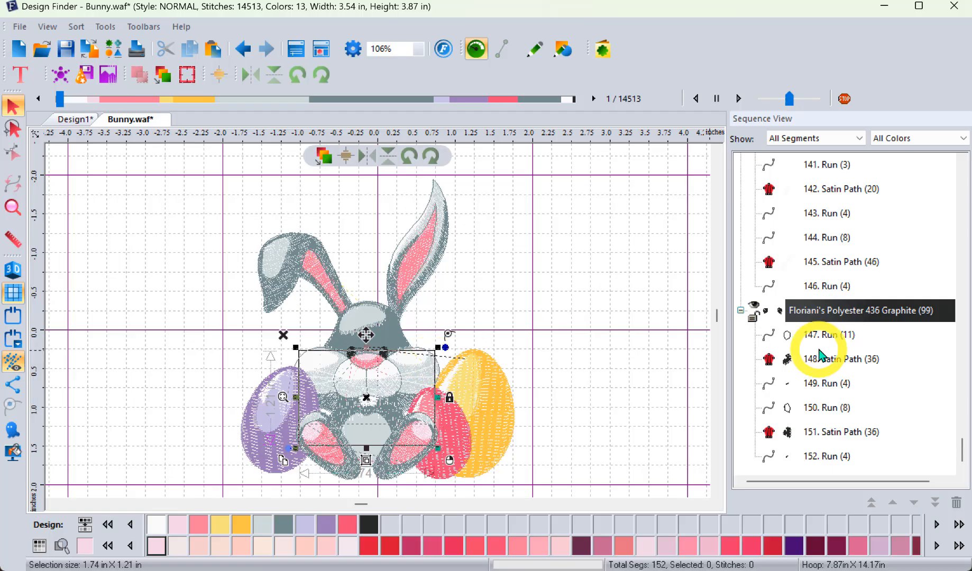
scroll(820, 352, "up", 2)
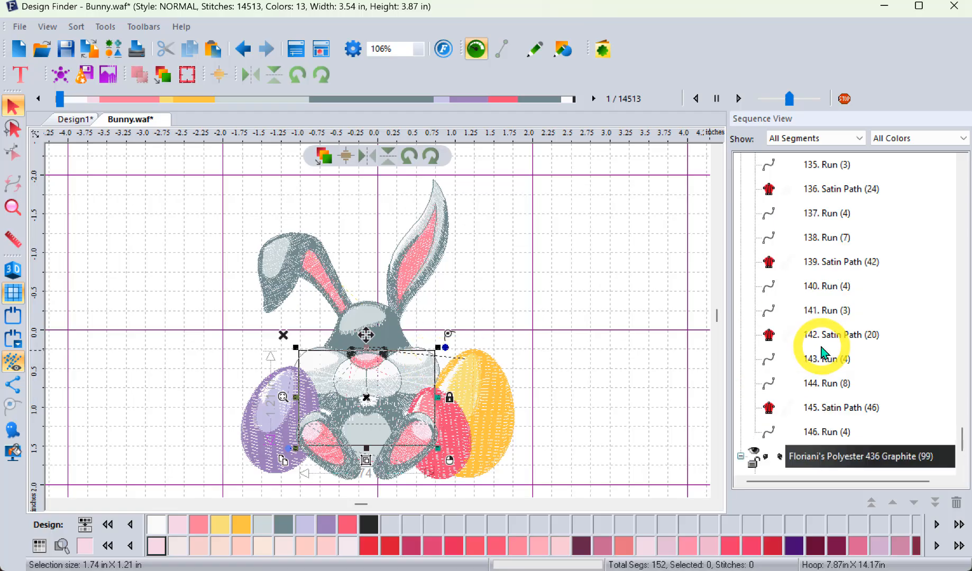
scroll(821, 351, "up", 5)
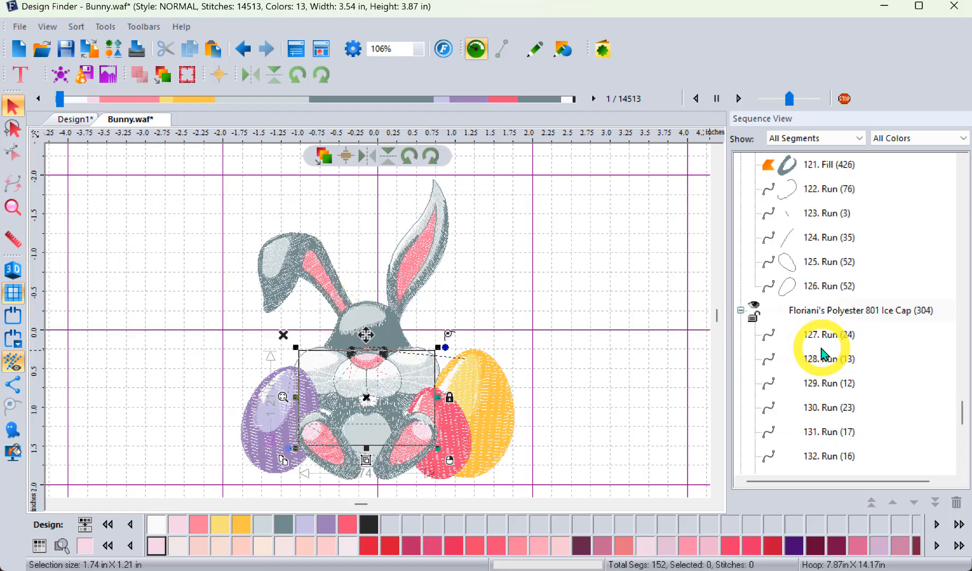
scroll(820, 352, "up", 8)
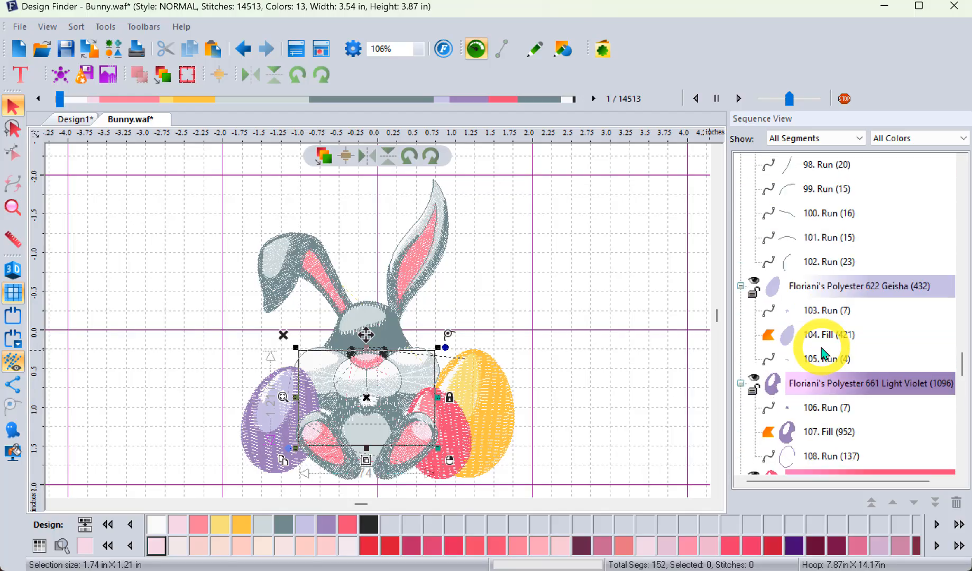
scroll(821, 352, "up", 12)
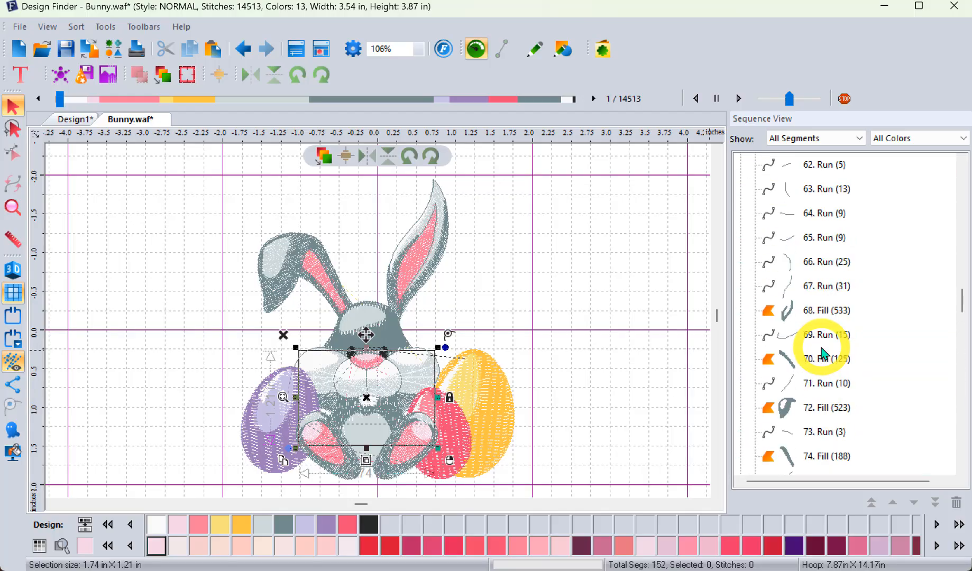
scroll(821, 351, "up", 6)
- Try to select the bunny's belly directly on the canvas, then clear the selection
left_click(386, 446)
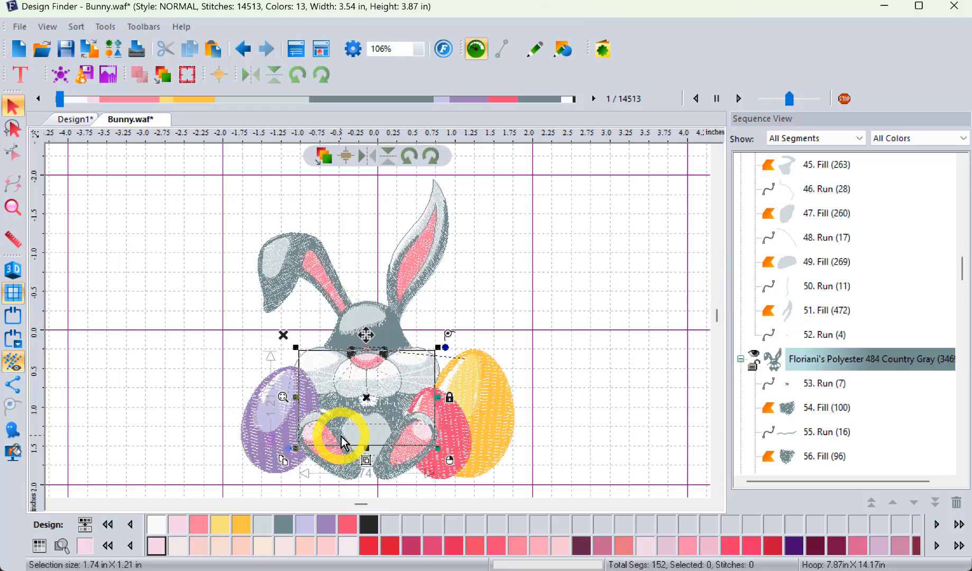
left_click(441, 302)
double_click(375, 434)
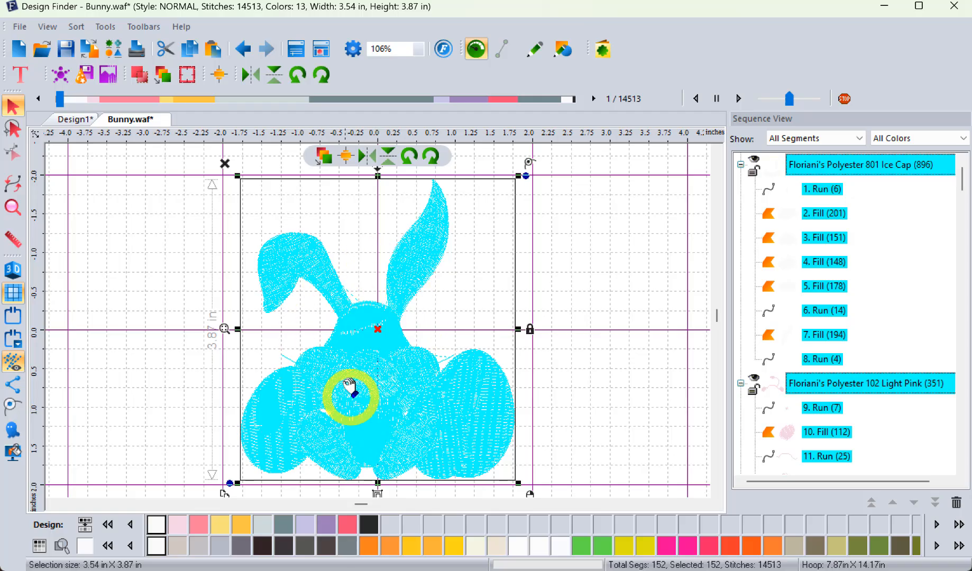
left_click(602, 328)
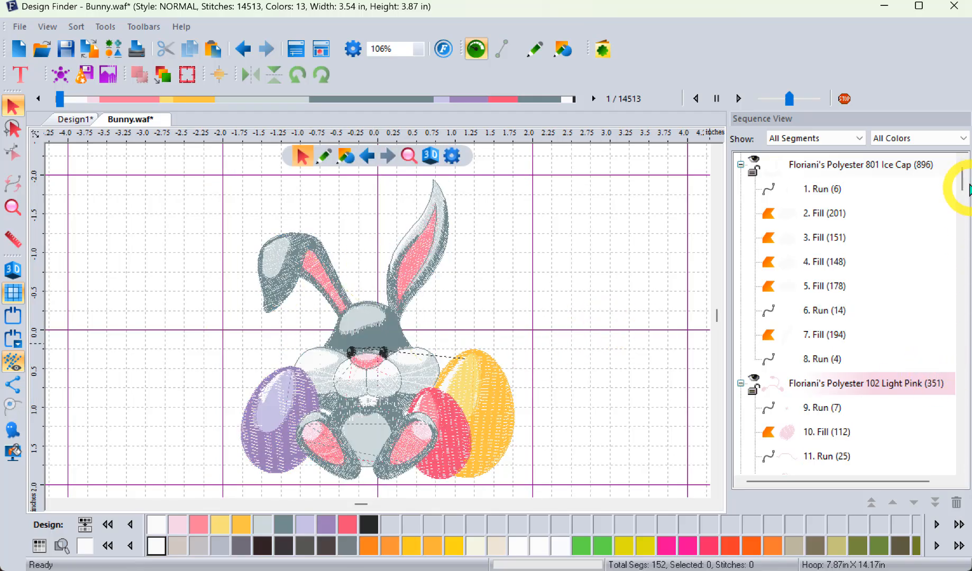
- Recolor only the belly, fill segment 38 in the 483 Light Gray block, to Floriani Poly 6 Neon Pink and deselect it
left_click_drag(963, 182, 964, 245)
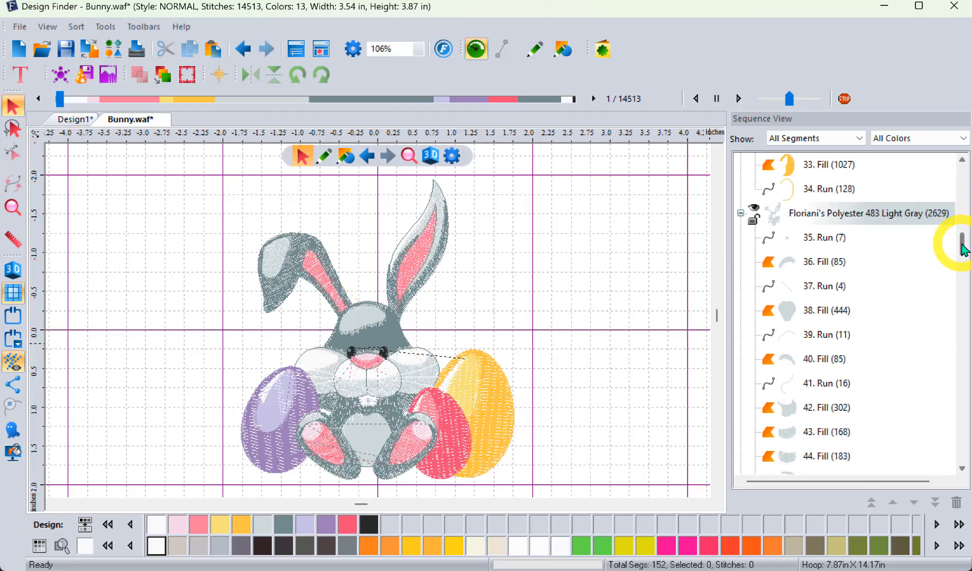
left_click(787, 312)
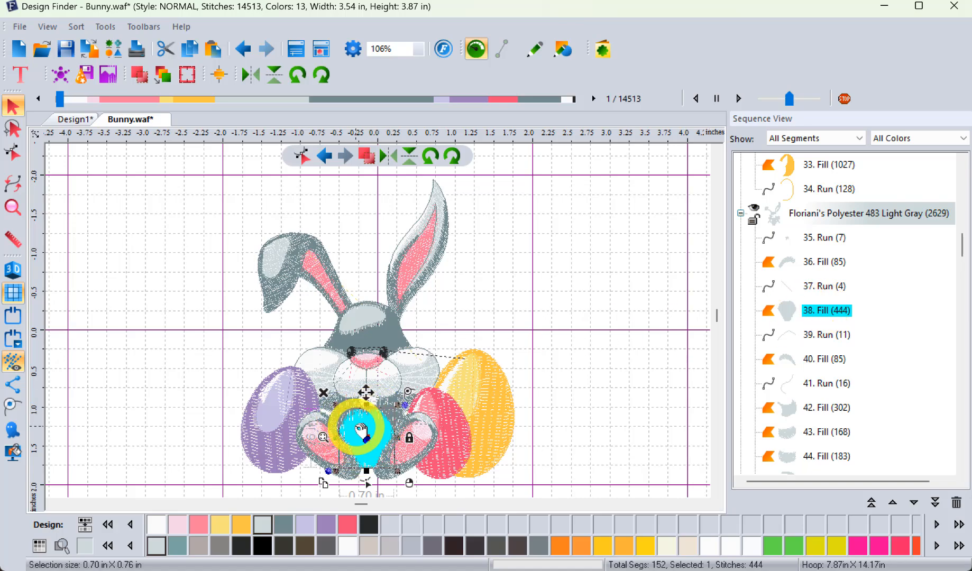
left_click(857, 545)
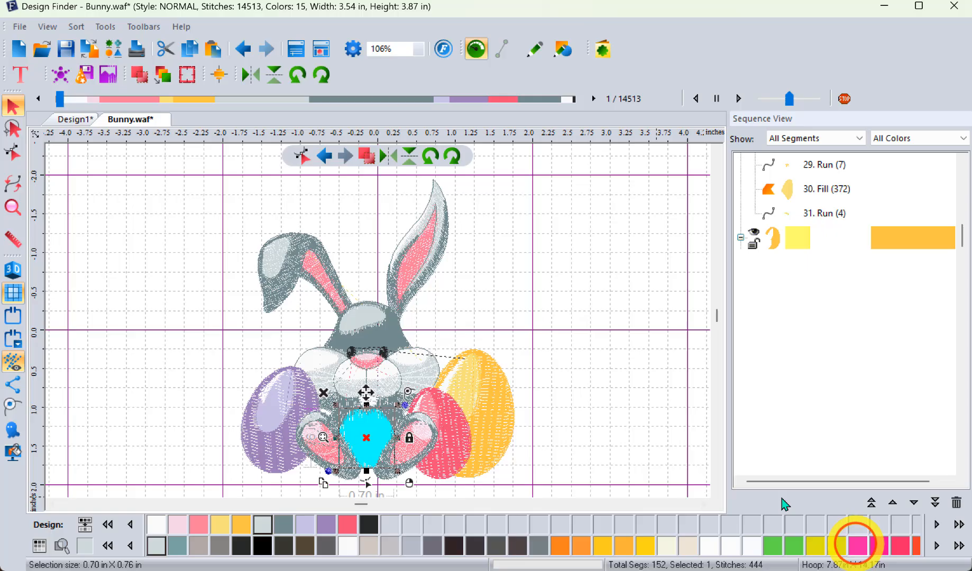
left_click(547, 338)
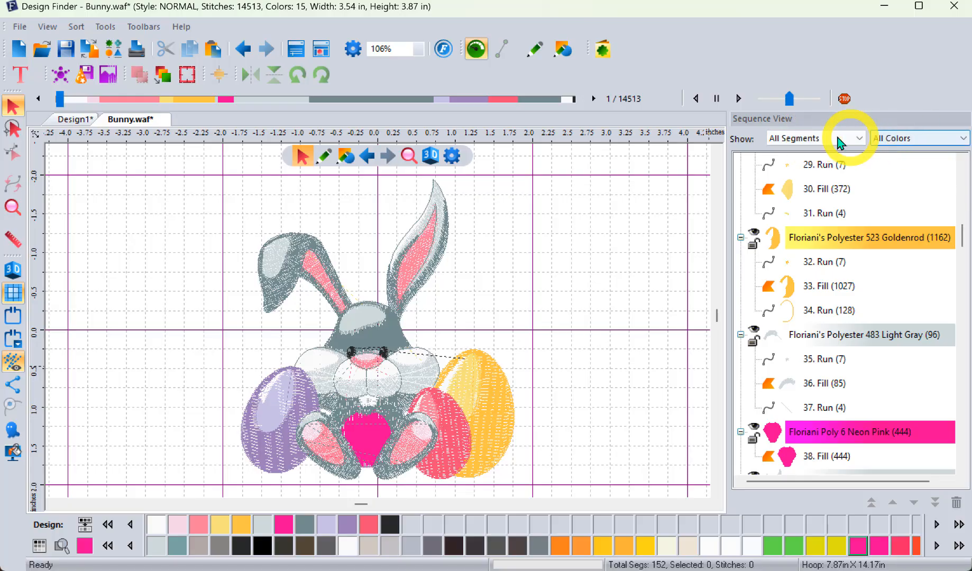
- Filter the sequence list to Run segments and to Fill segments, then restore it to All Segments
left_click(796, 138)
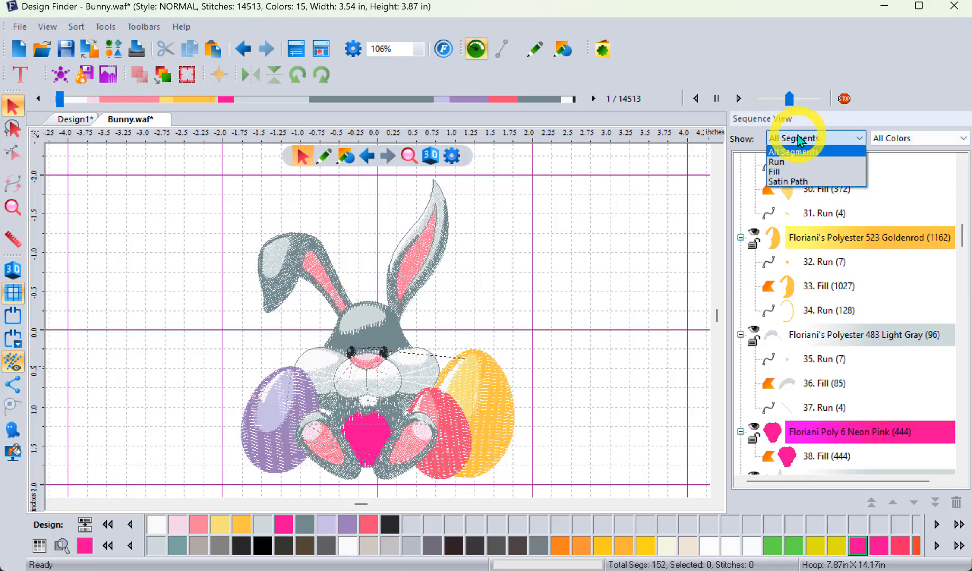
left_click(792, 163)
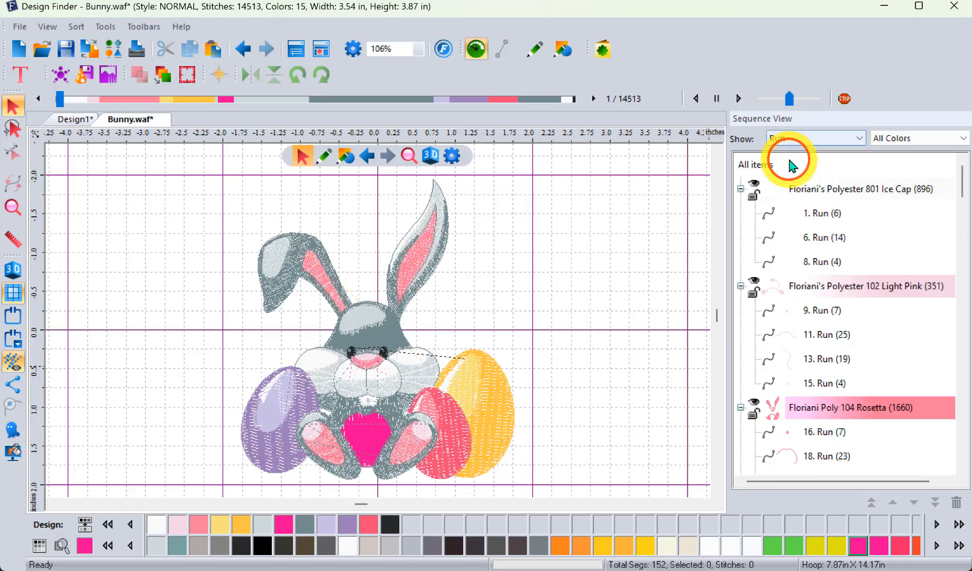
left_click(792, 137)
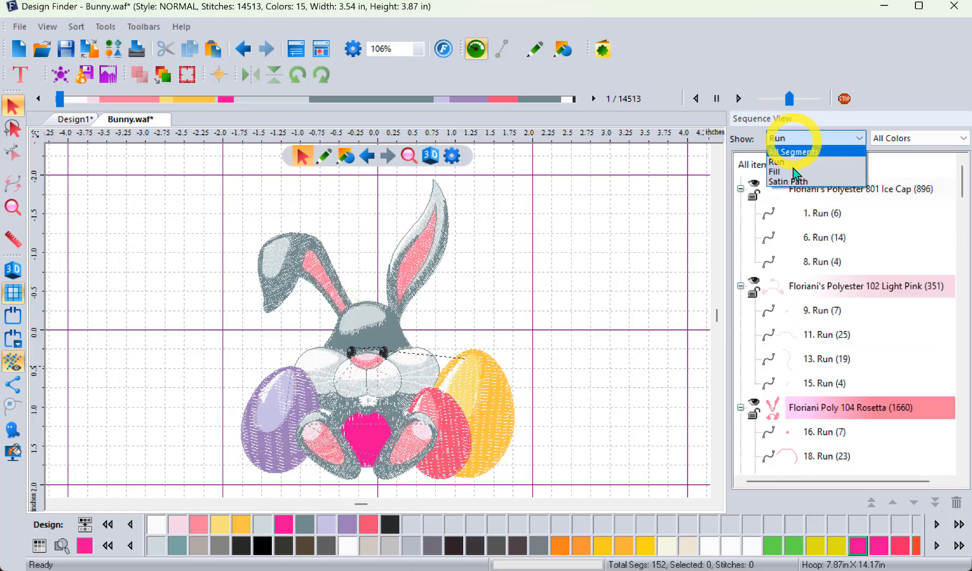
left_click(792, 173)
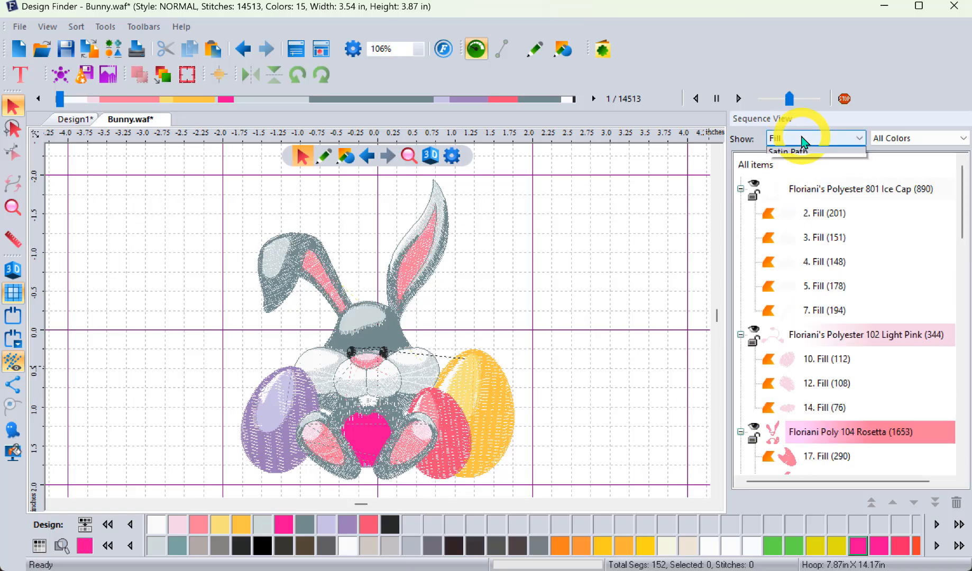
left_click(800, 139)
left_click(798, 148)
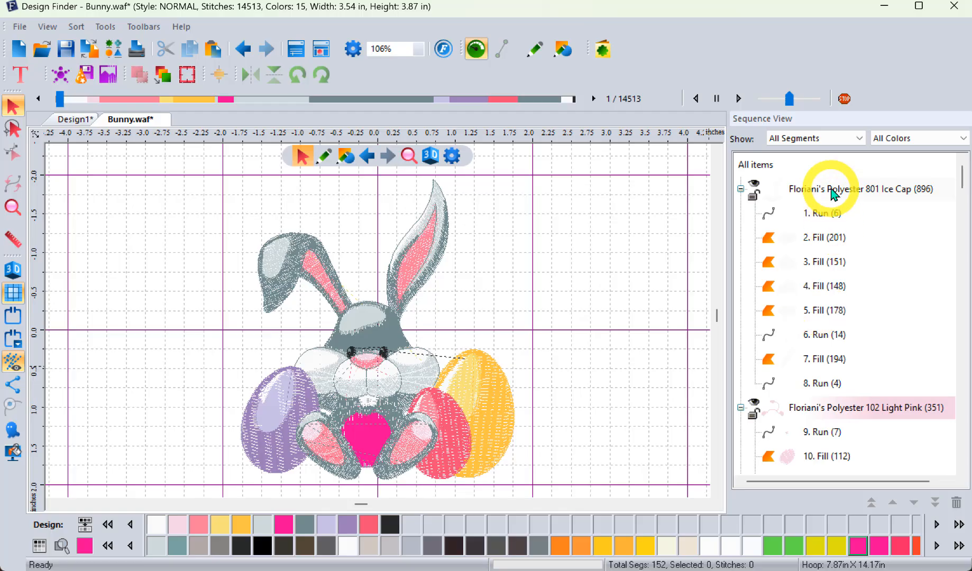
- Collapse all color blocks in the sequence, then briefly expand and collapse the 102 Light Pink block
right_click(806, 190)
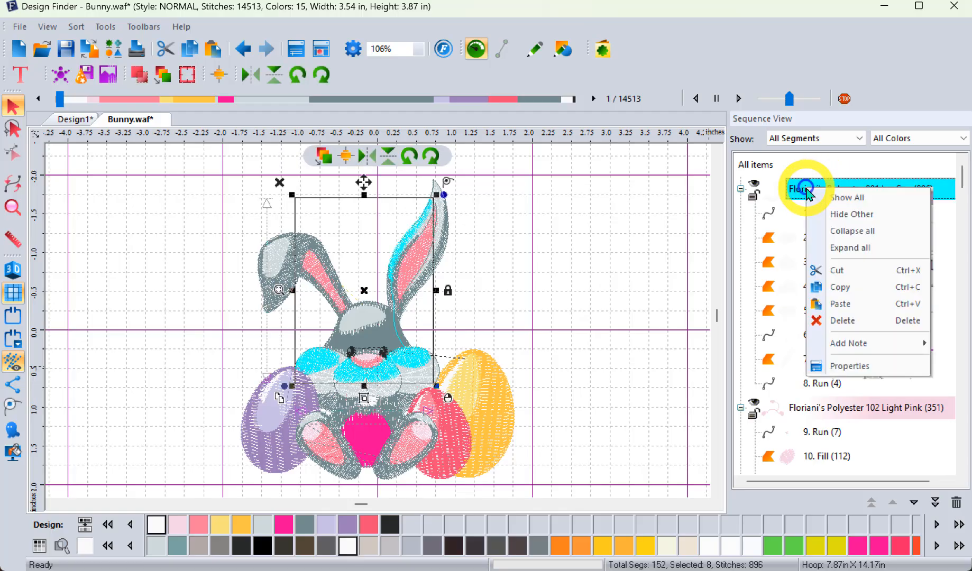
left_click(847, 230)
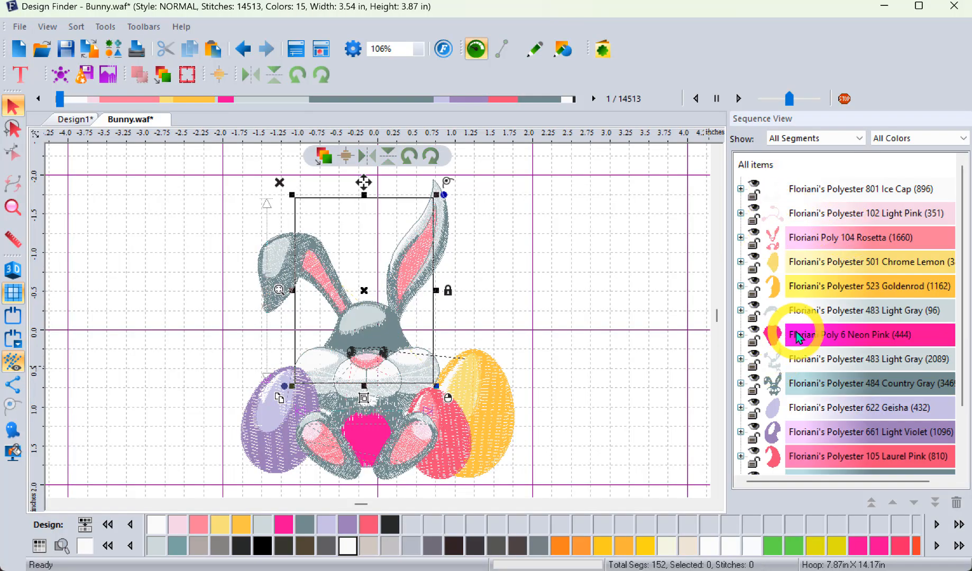
left_click(741, 214)
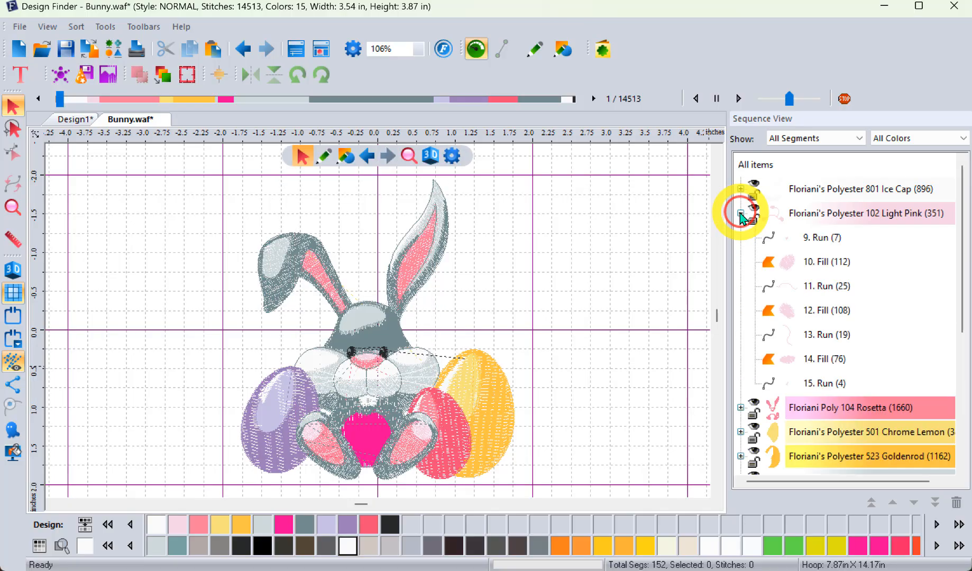
left_click(741, 214)
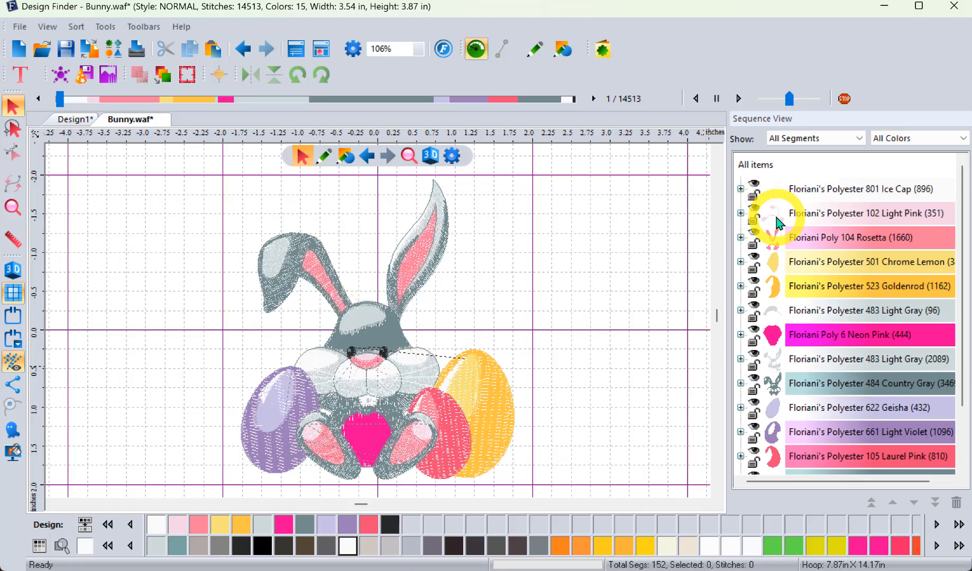
- Hide every color block except 102 Light Pink
right_click(822, 214)
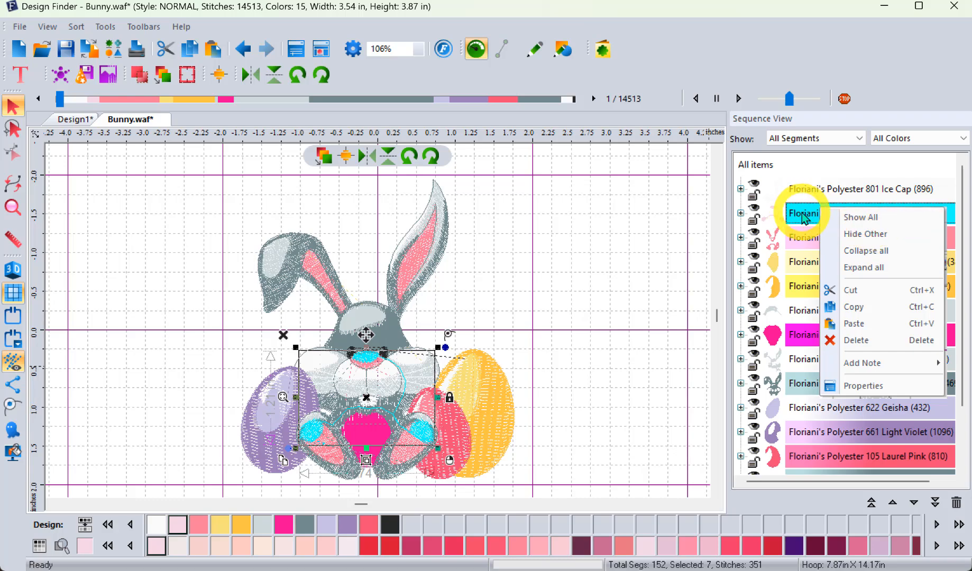
left_click(871, 234)
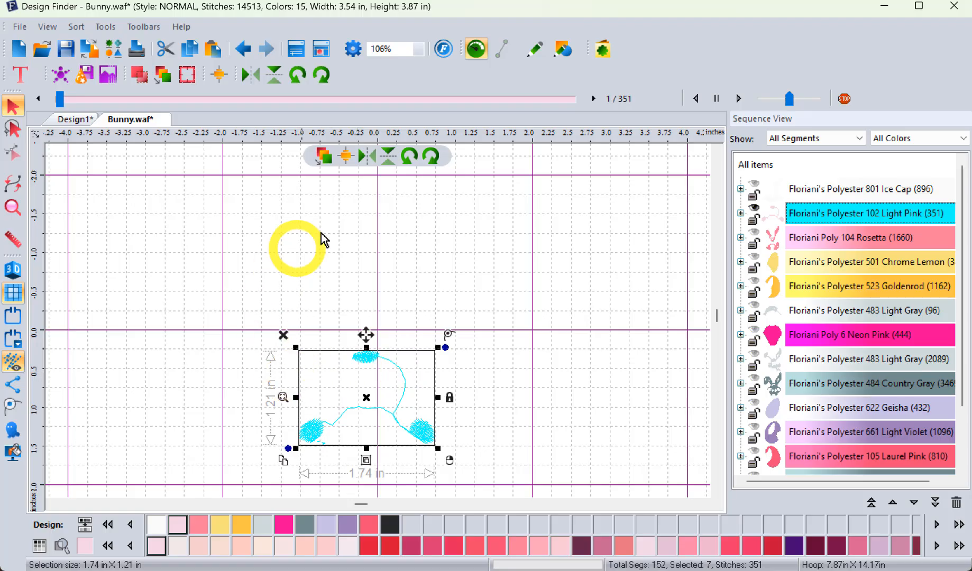
- Clear the selection on the canvas and show all color blocks of the bunny design again
left_click(502, 367)
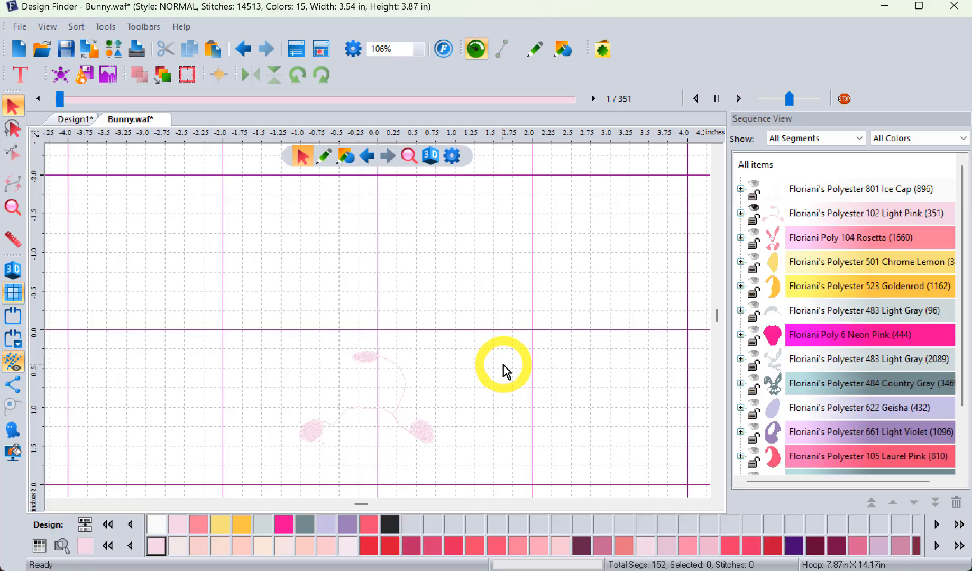
right_click(828, 218)
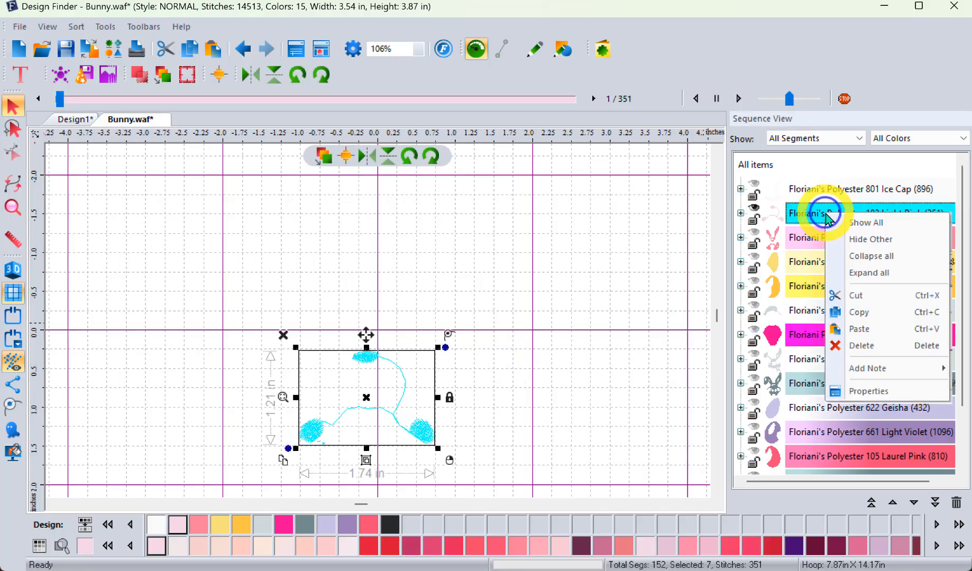
left_click(875, 224)
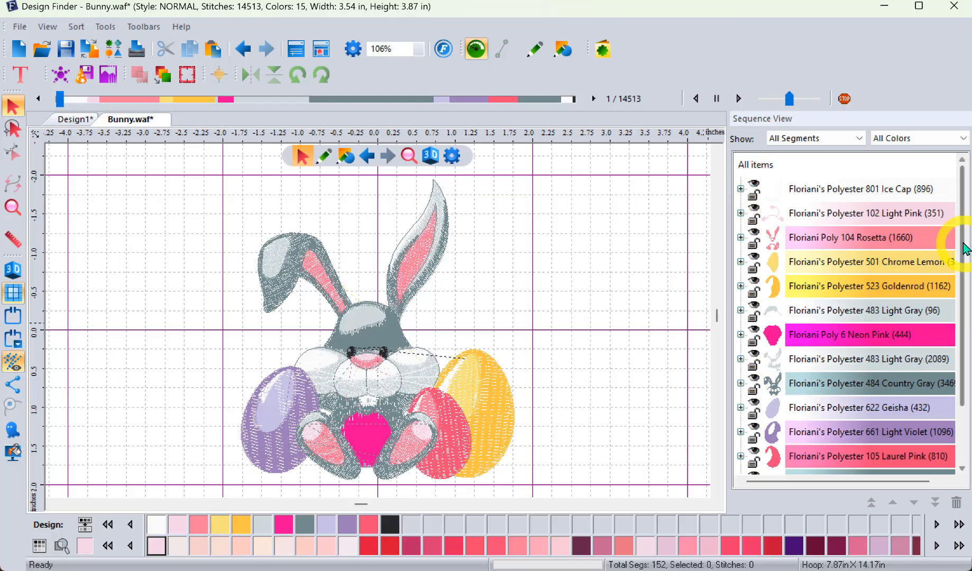
- Hide the seven color blocks at the end of the sequence one by one, from 436 Graphite back to 484 Country Gray above 622 Geisha
left_click_drag(962, 273, 954, 352)
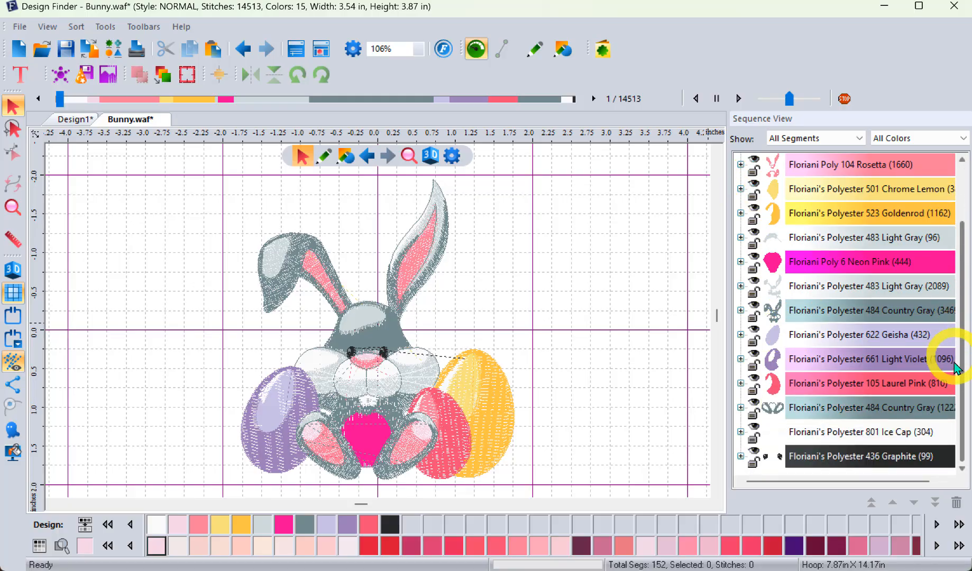
left_click(756, 455)
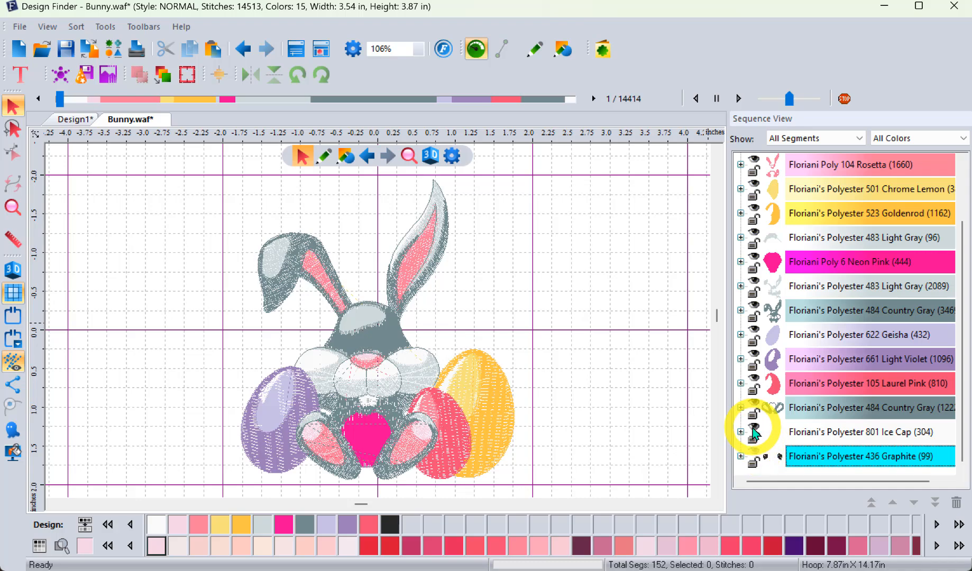
left_click(753, 426)
left_click(752, 403)
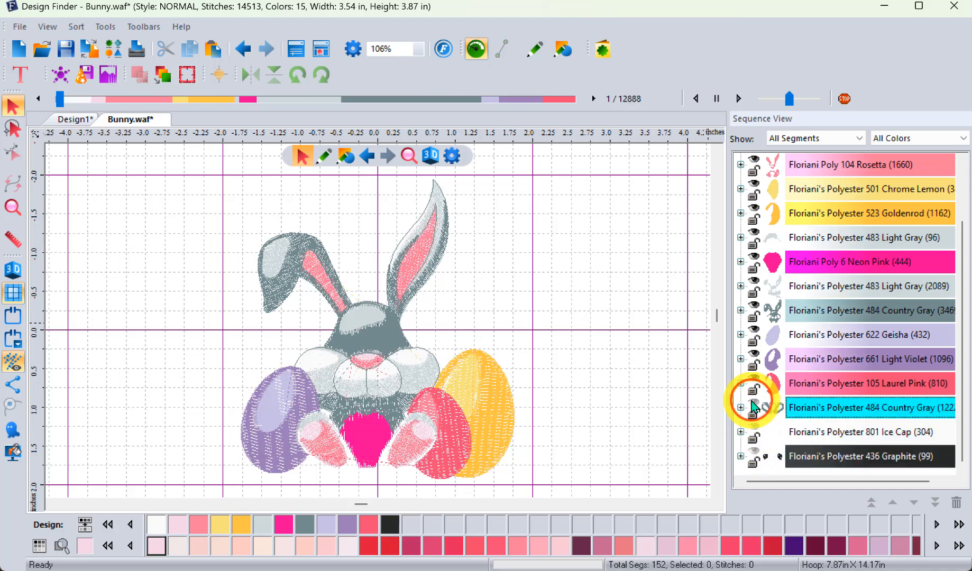
left_click(754, 379)
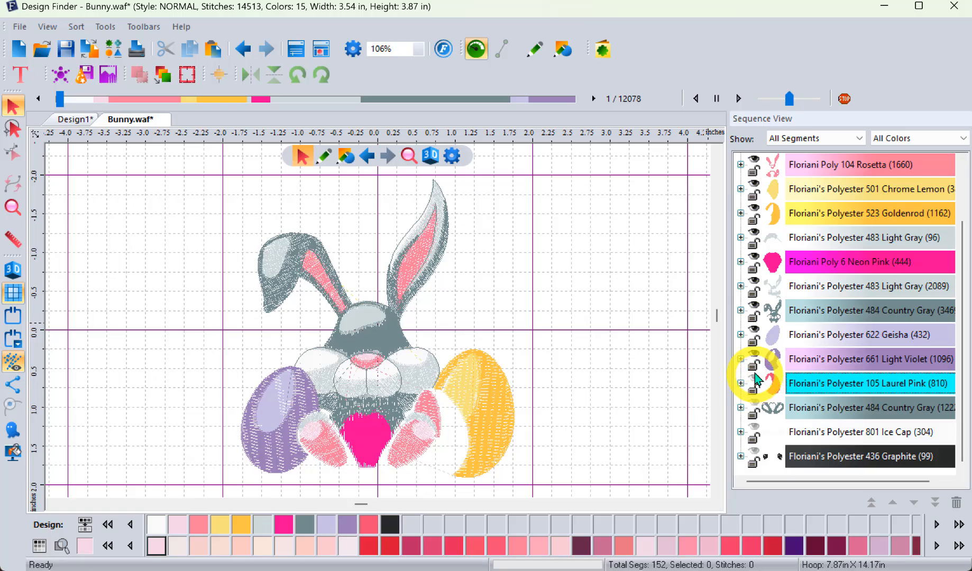
left_click(753, 354)
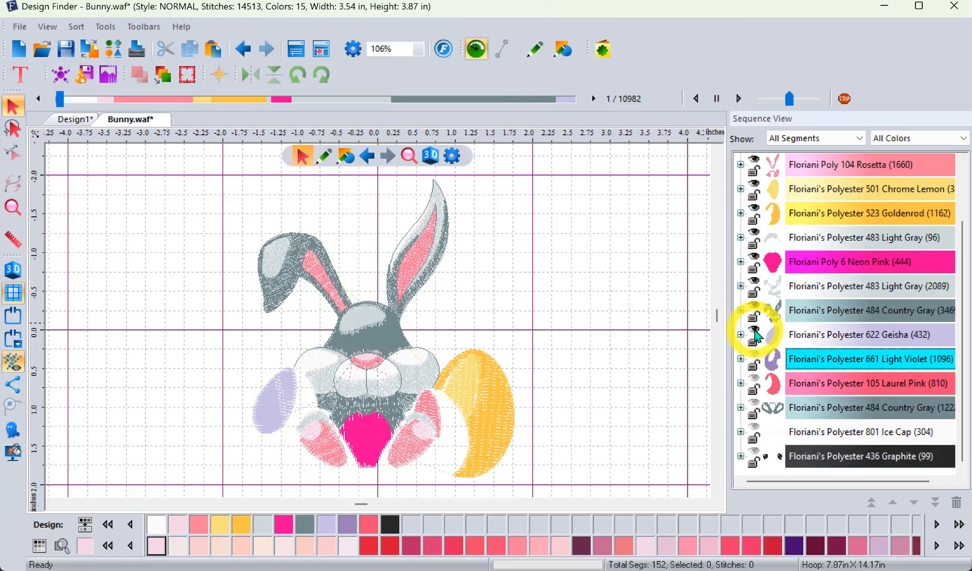
left_click(754, 333)
left_click(755, 305)
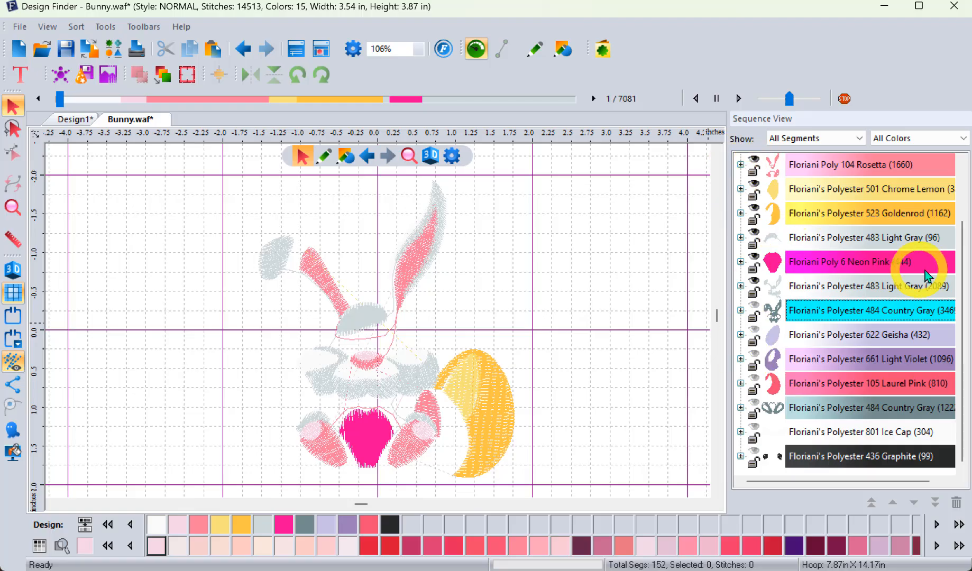
- Hide the first six color blocks one by one, from 801 Ice Cap through 523 Goldenrod to the first 483 Light Gray
left_click_drag(961, 278, 960, 232)
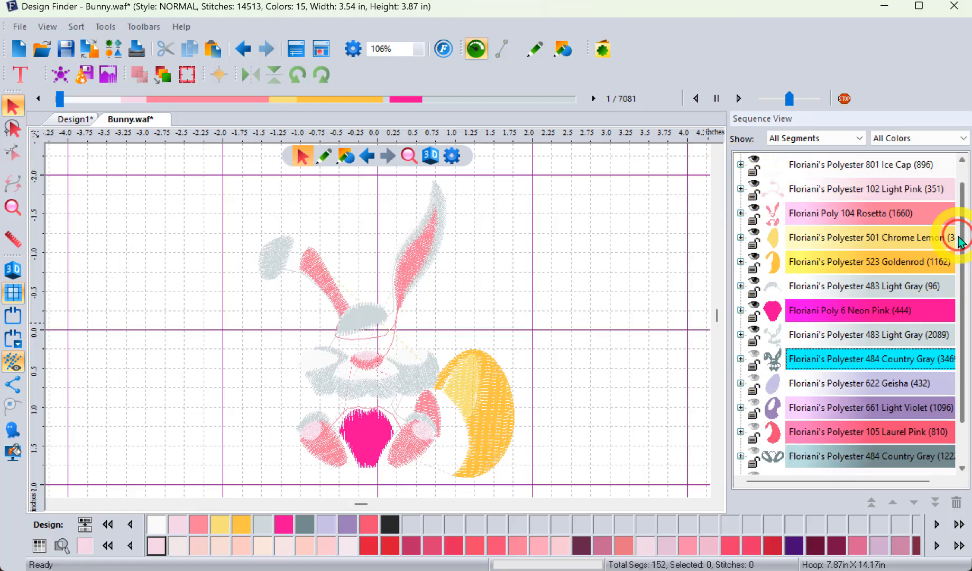
left_click(754, 159)
left_click(753, 183)
left_click(753, 208)
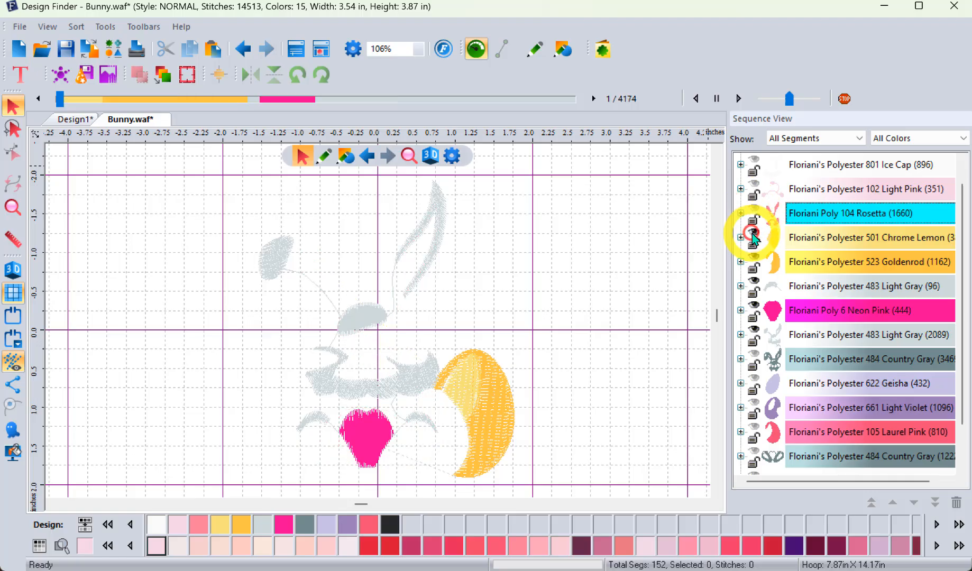
left_click(753, 232)
left_click(754, 257)
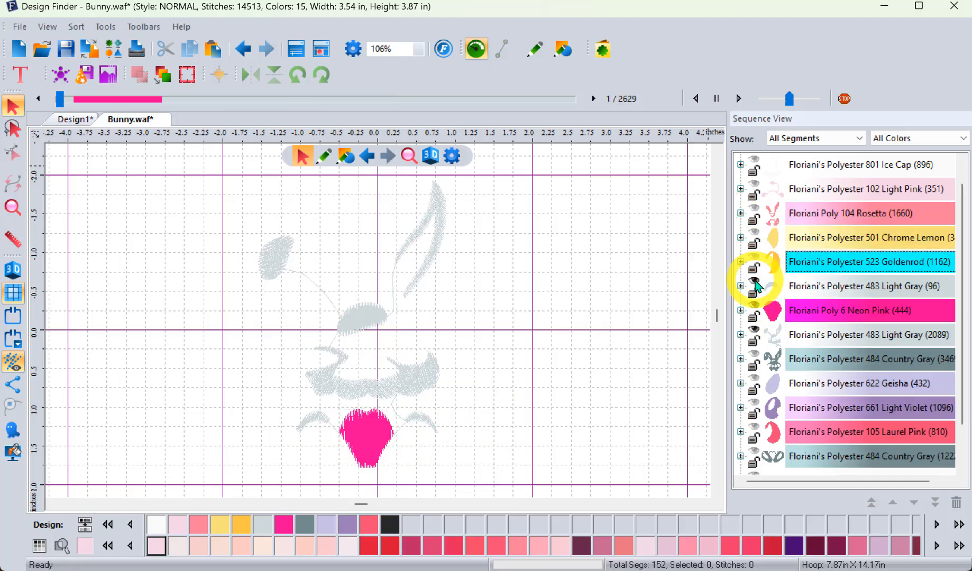
left_click(754, 282)
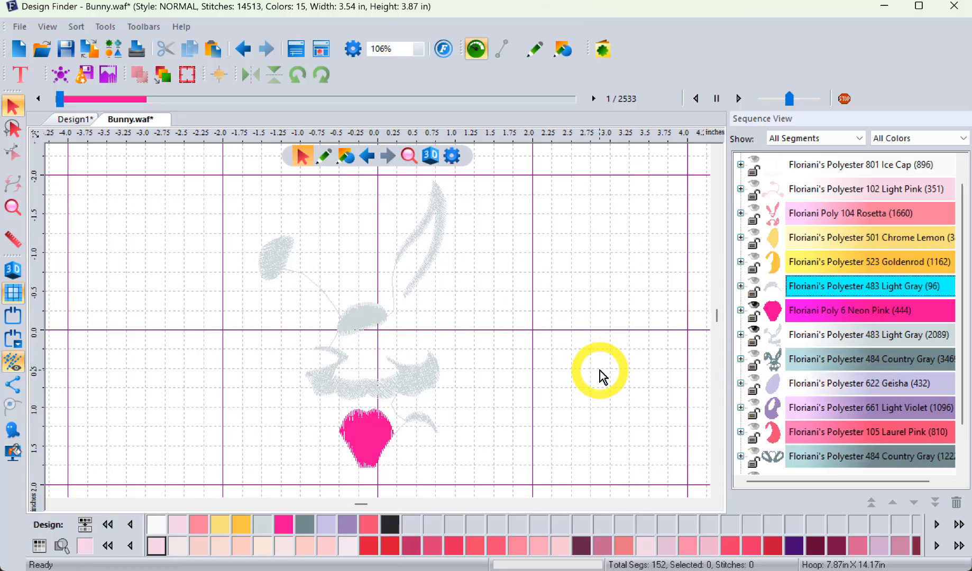
- Show all hidden color blocks in the sequence at once
right_click(756, 285)
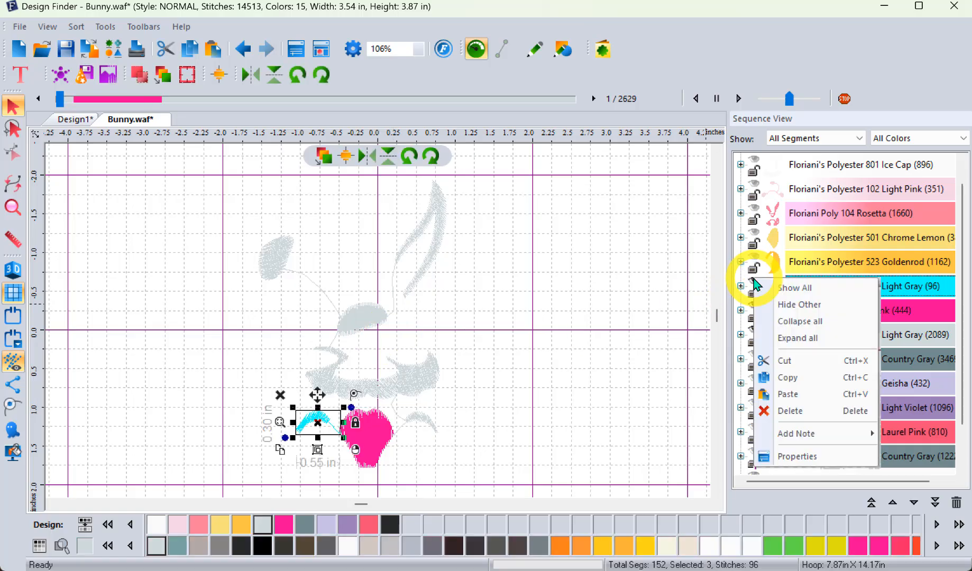
left_click(796, 286)
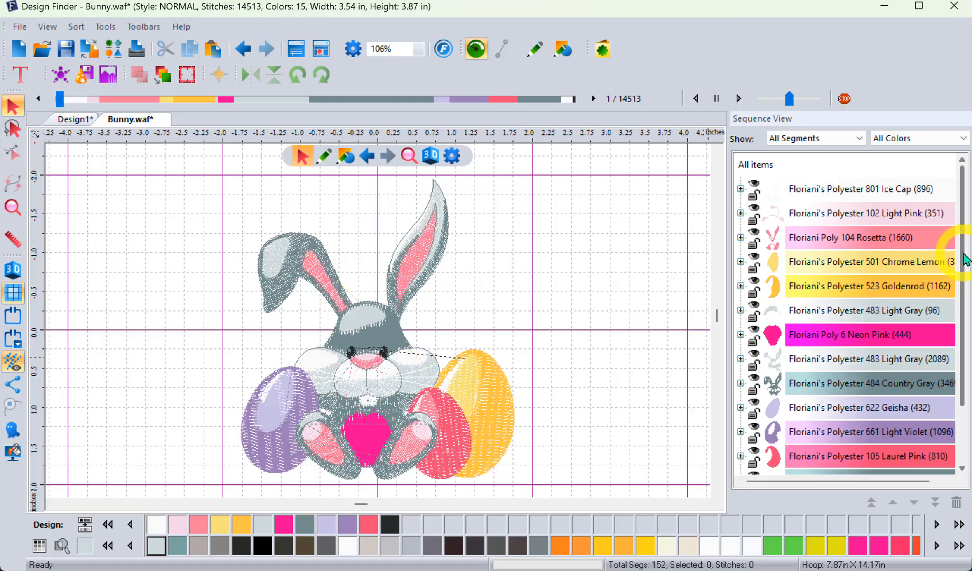
left_click_drag(963, 263, 963, 240)
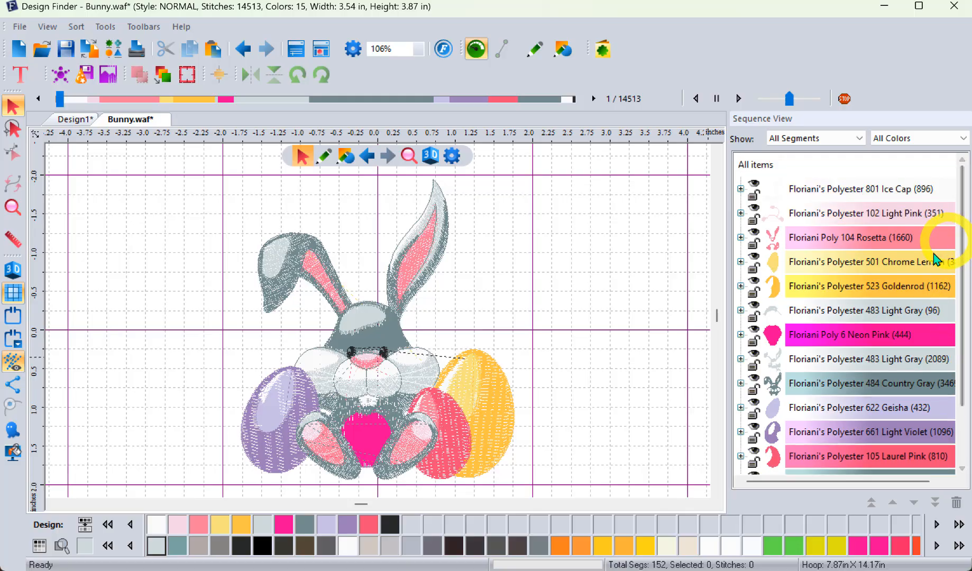
- Select the Neon Pink block and, in the view preferences, set Highlight selection to yellow and Highlight Tree Selection to magenta
left_click(795, 333)
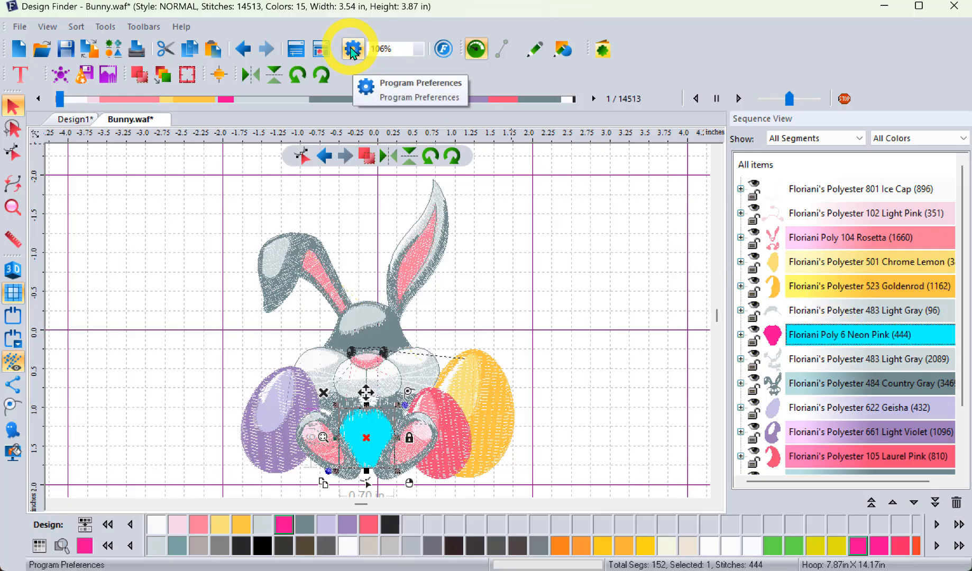
left_click(352, 51)
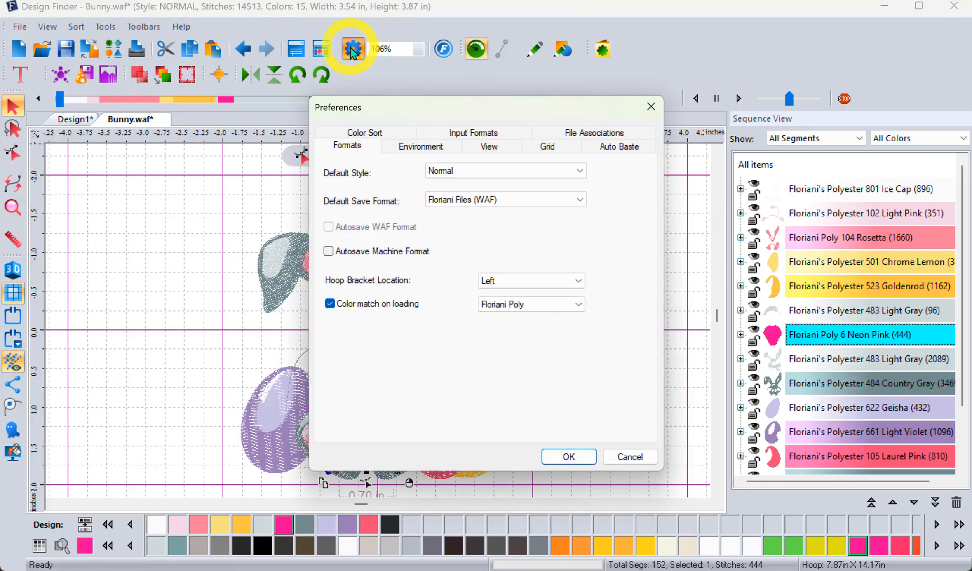
left_click(489, 146)
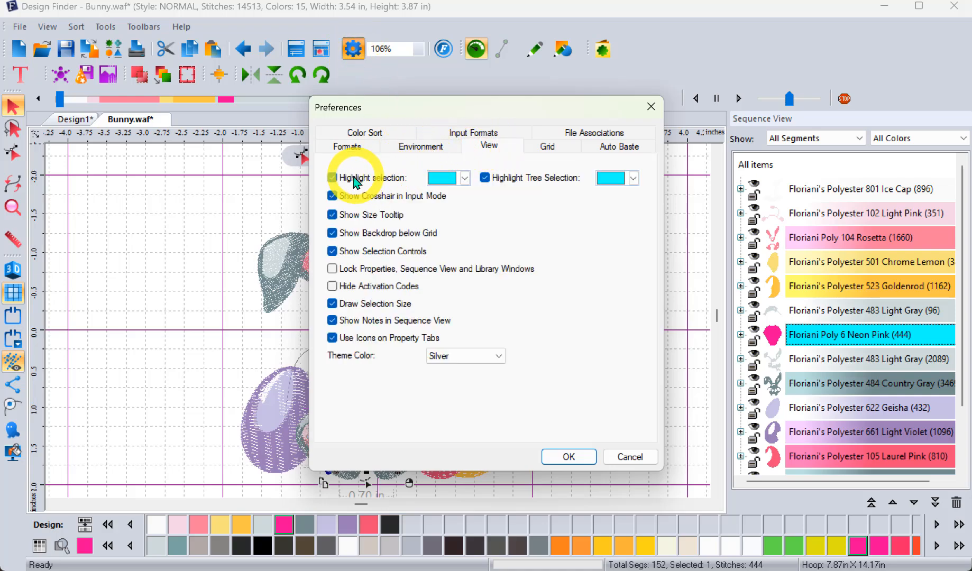
left_click(464, 179)
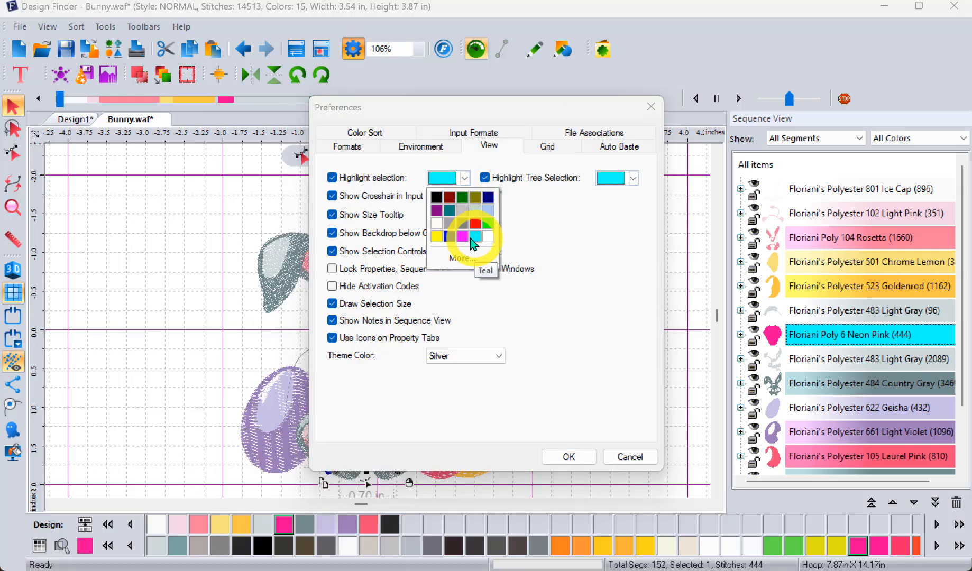
left_click(436, 237)
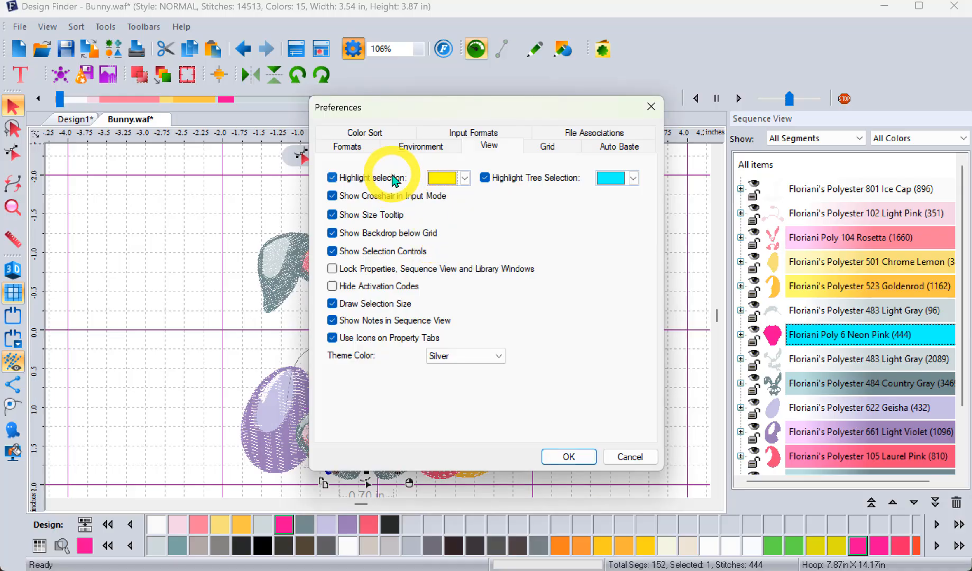
left_click(633, 179)
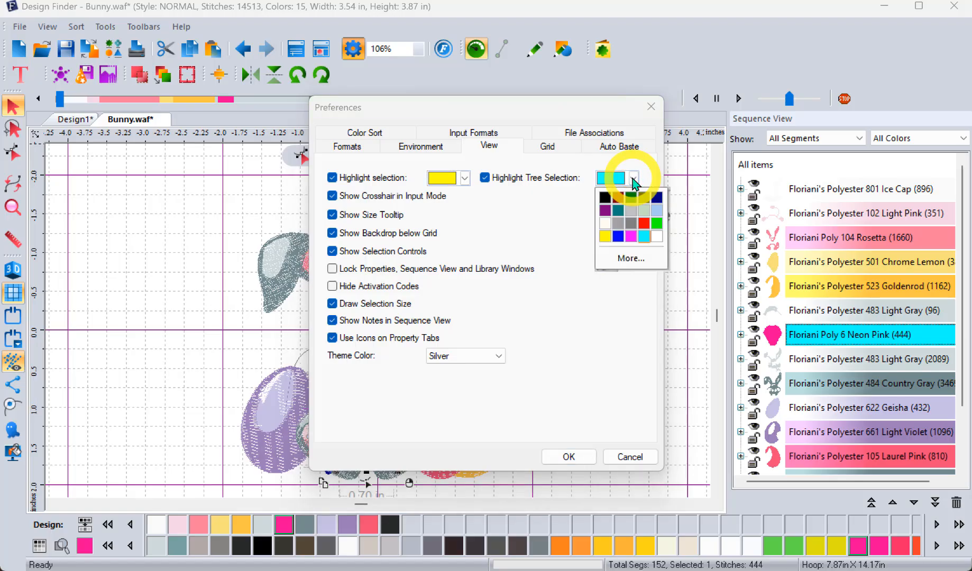
left_click(630, 237)
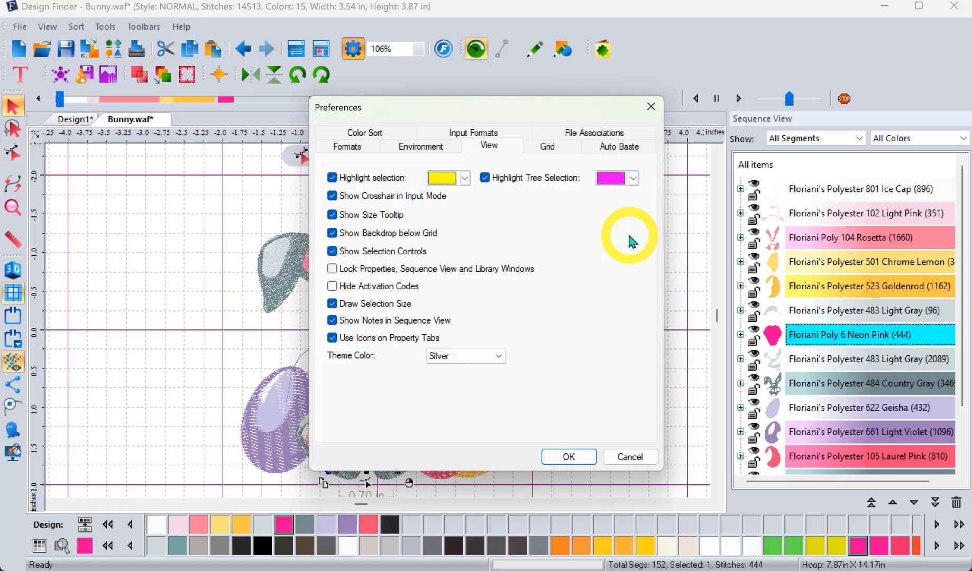
- Set Highlight Tree Selection to a custom teal with red 16, green 238 and blue 208, and apply the preferences
left_click(632, 179)
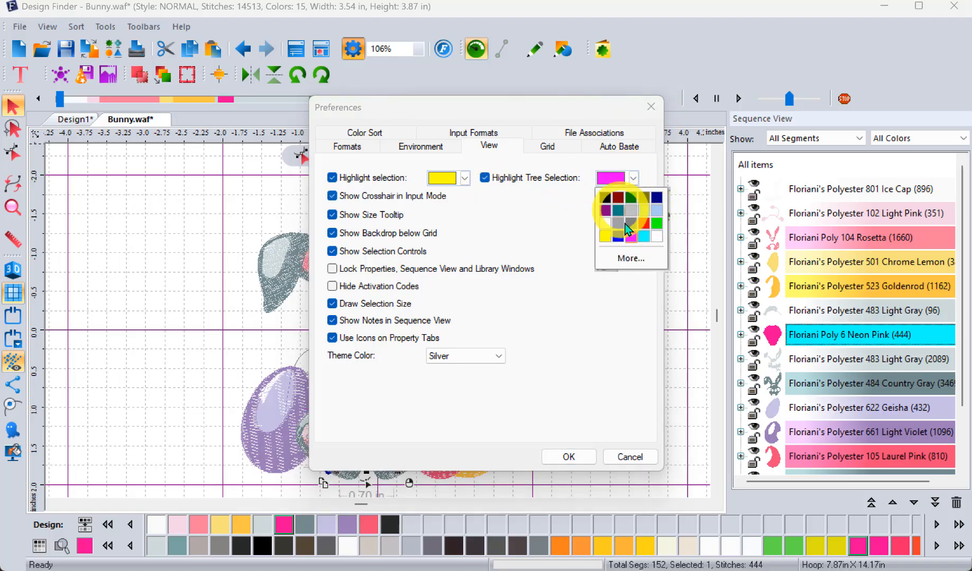
left_click(630, 259)
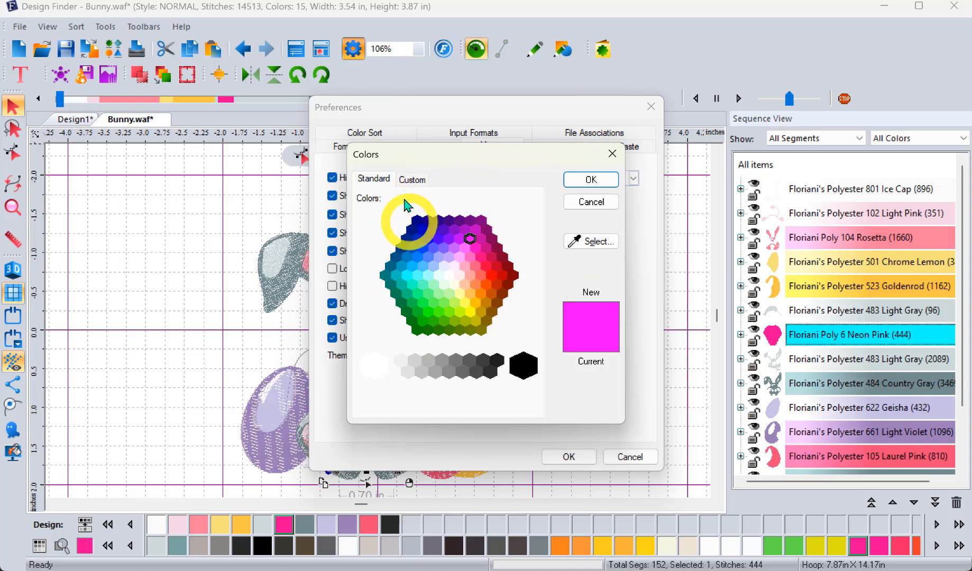
left_click(415, 180)
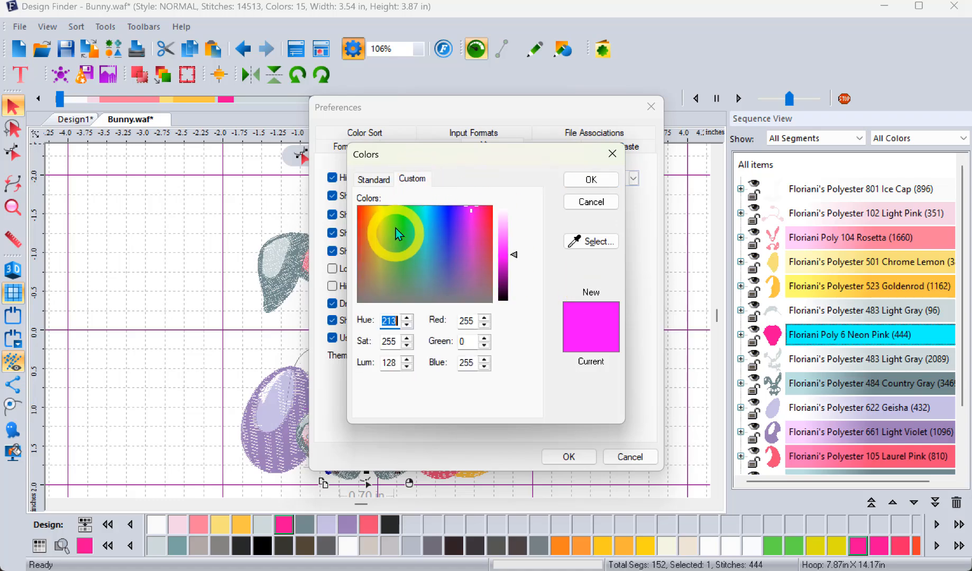
left_click_drag(396, 227, 422, 218)
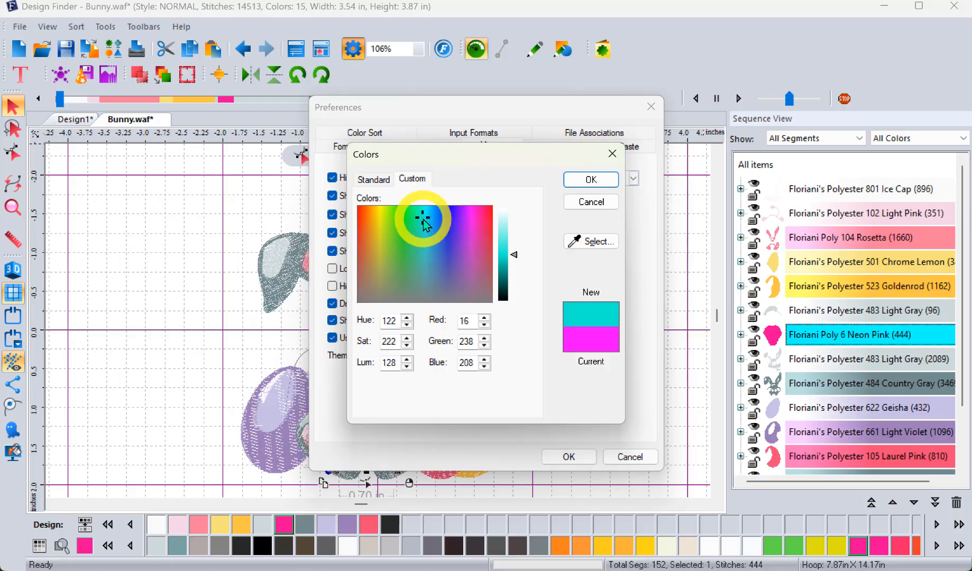
left_click(591, 180)
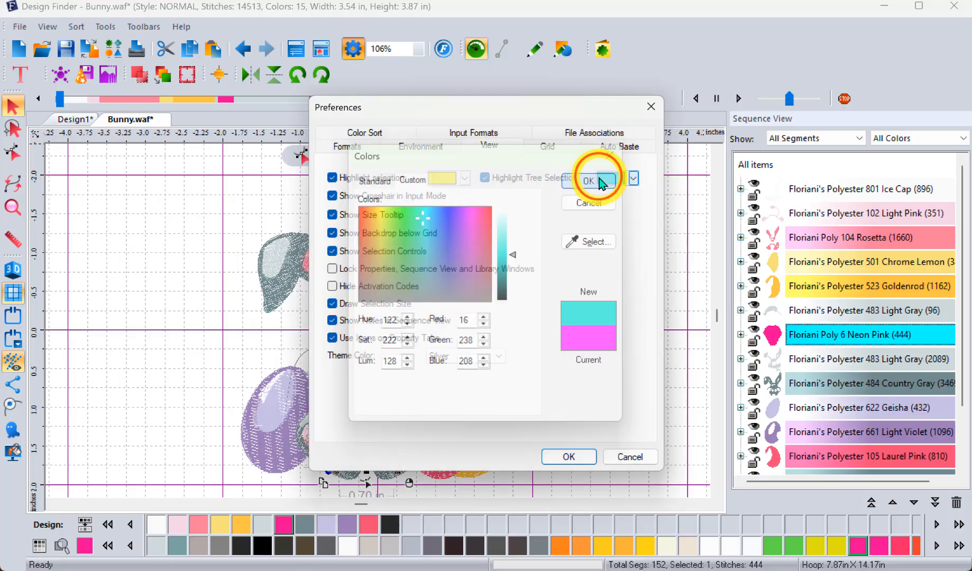
left_click(569, 457)
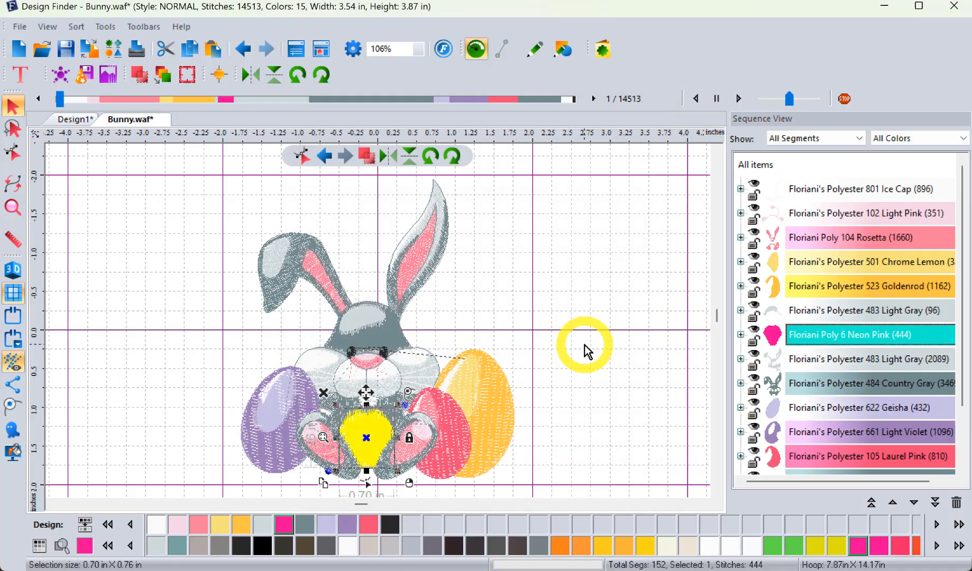
- Check the new highlight colors by selecting the 523 Goldenrod block, and deselect it
left_click(585, 350)
left_click(800, 286)
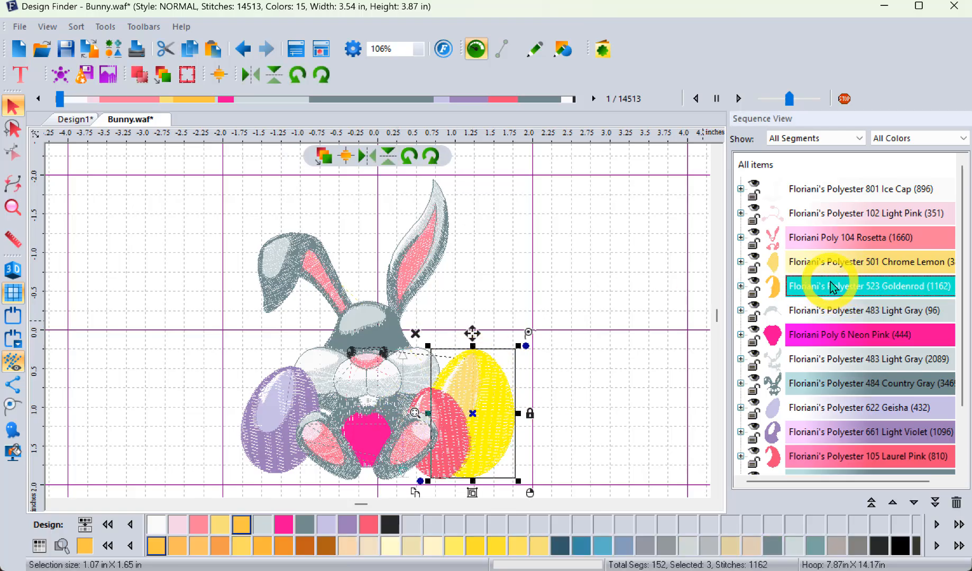
left_click(636, 273)
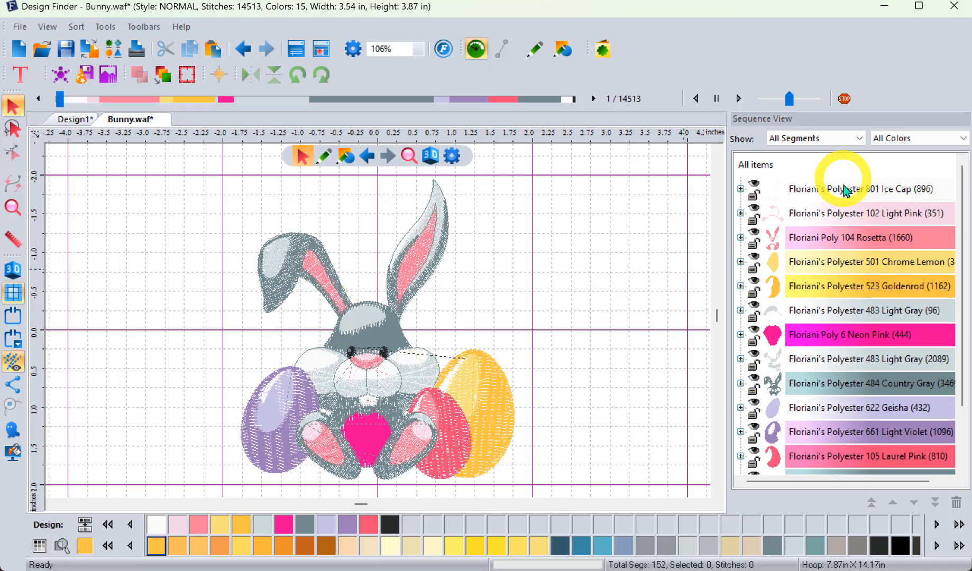